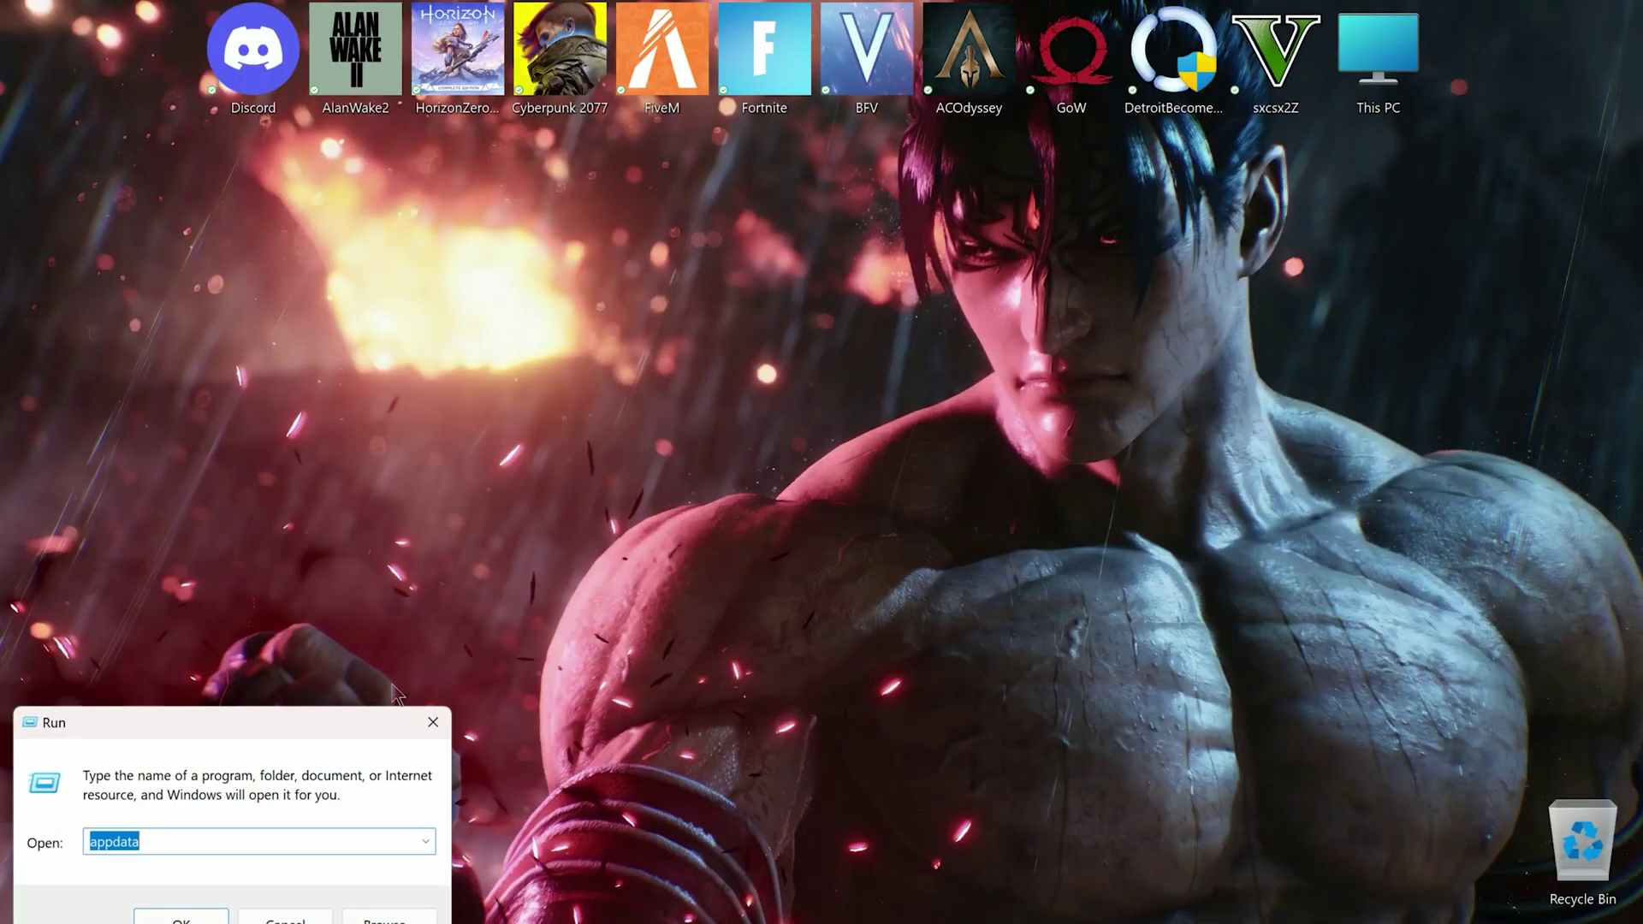
- Run %localappdata% to open the AppData Local folder showing the TekkenGame folder
drag(315, 725, 991, 350)
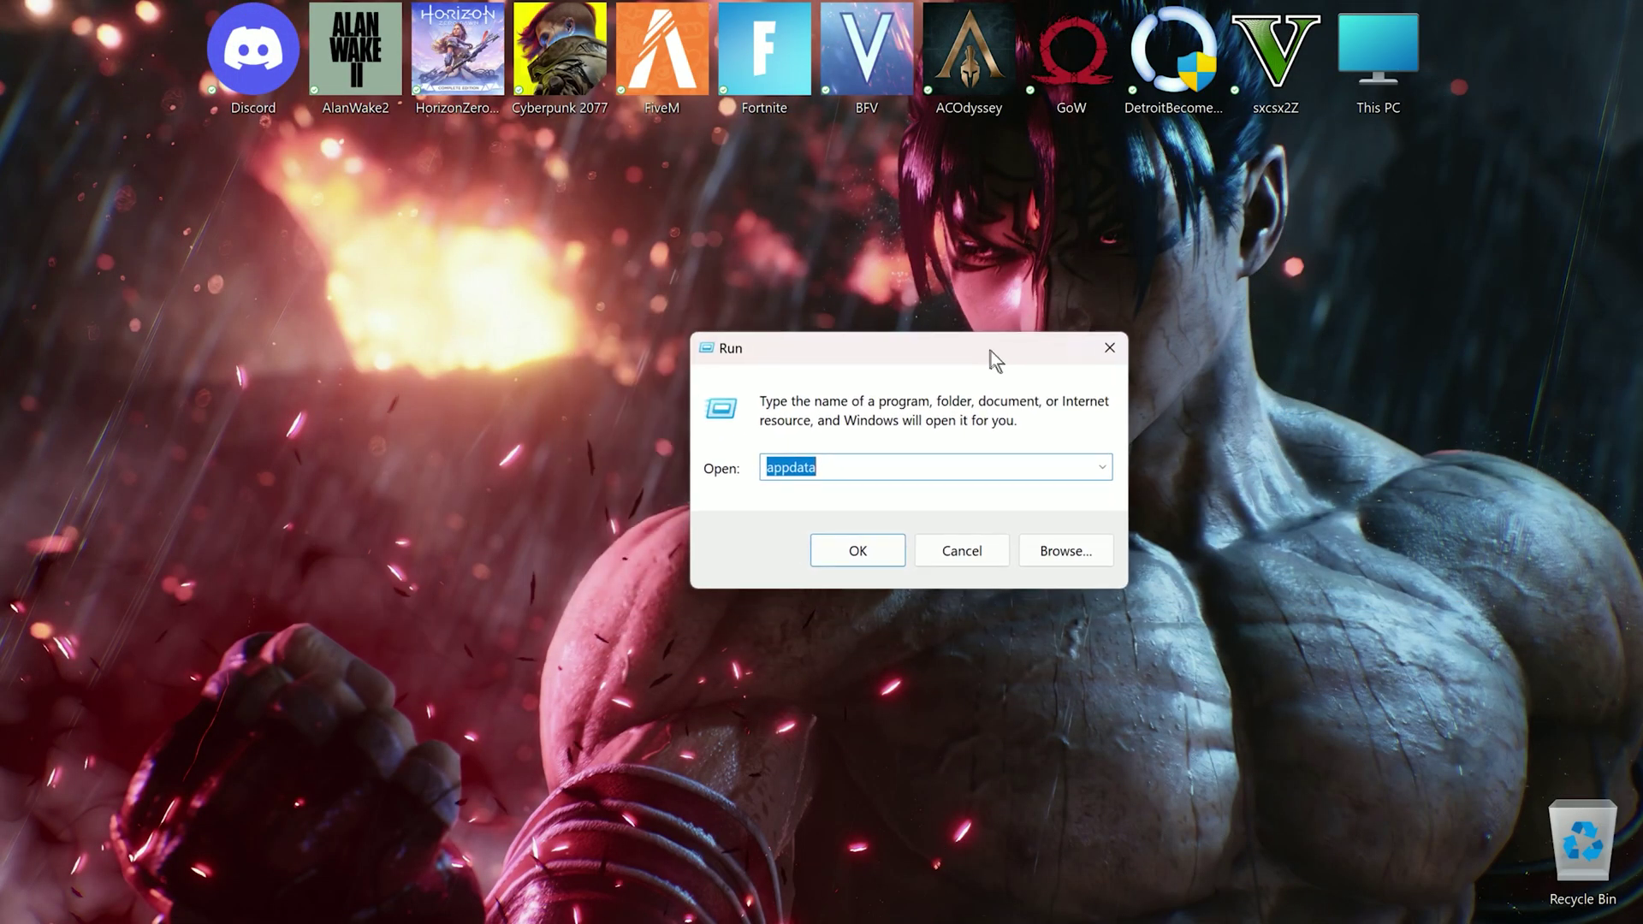
text(%local)
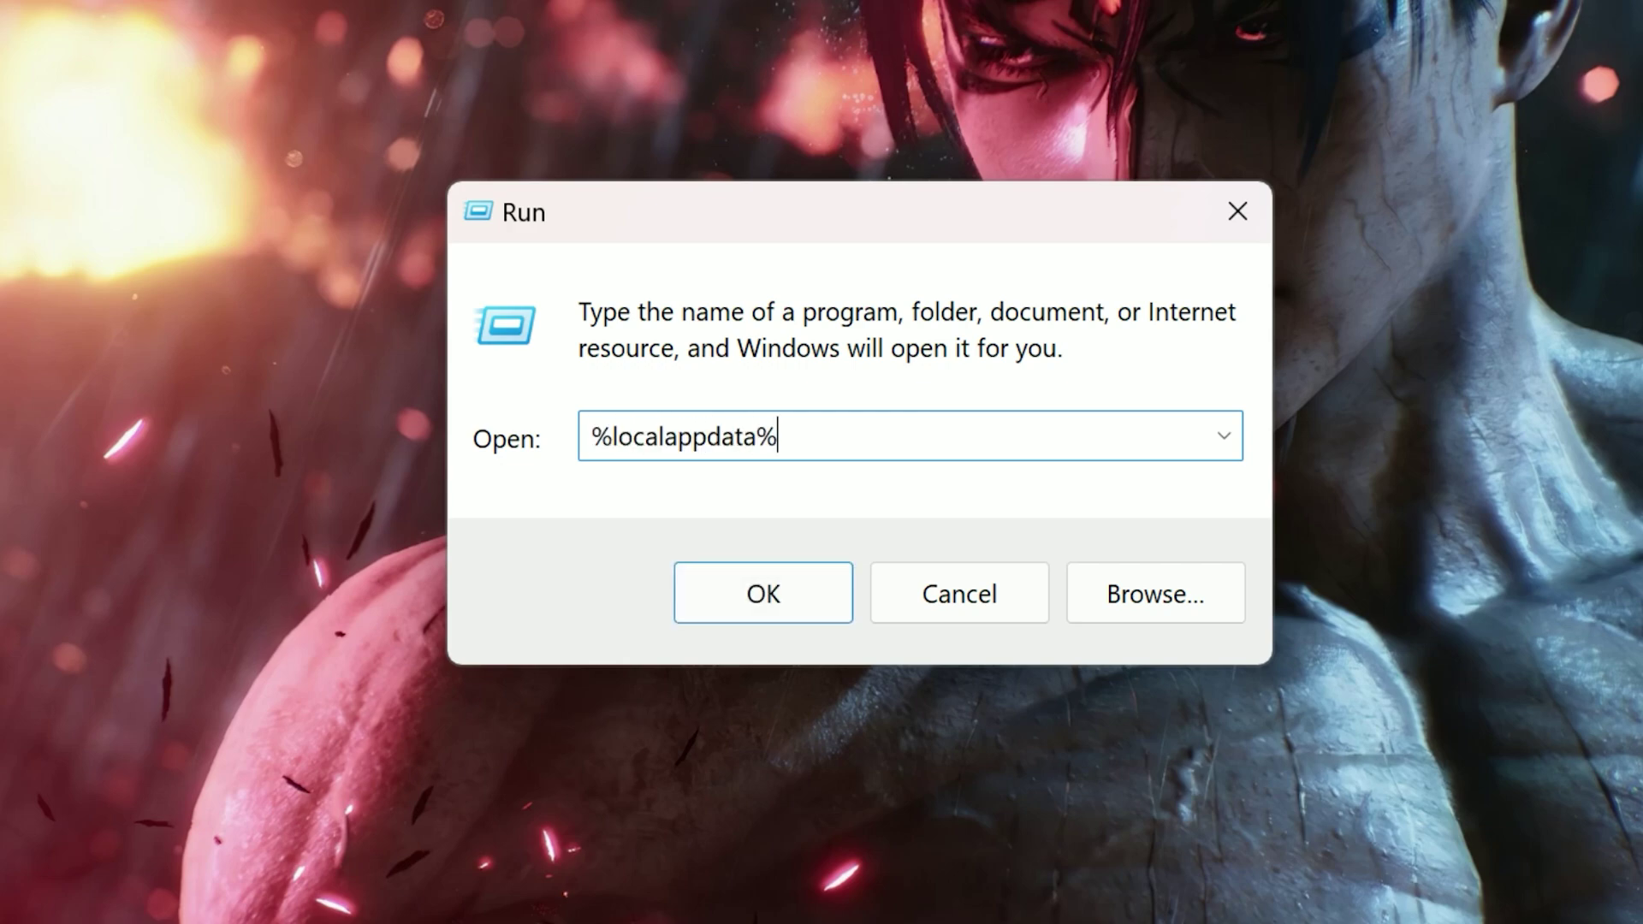
key(Return)
scroll(328, 621, down, 5)
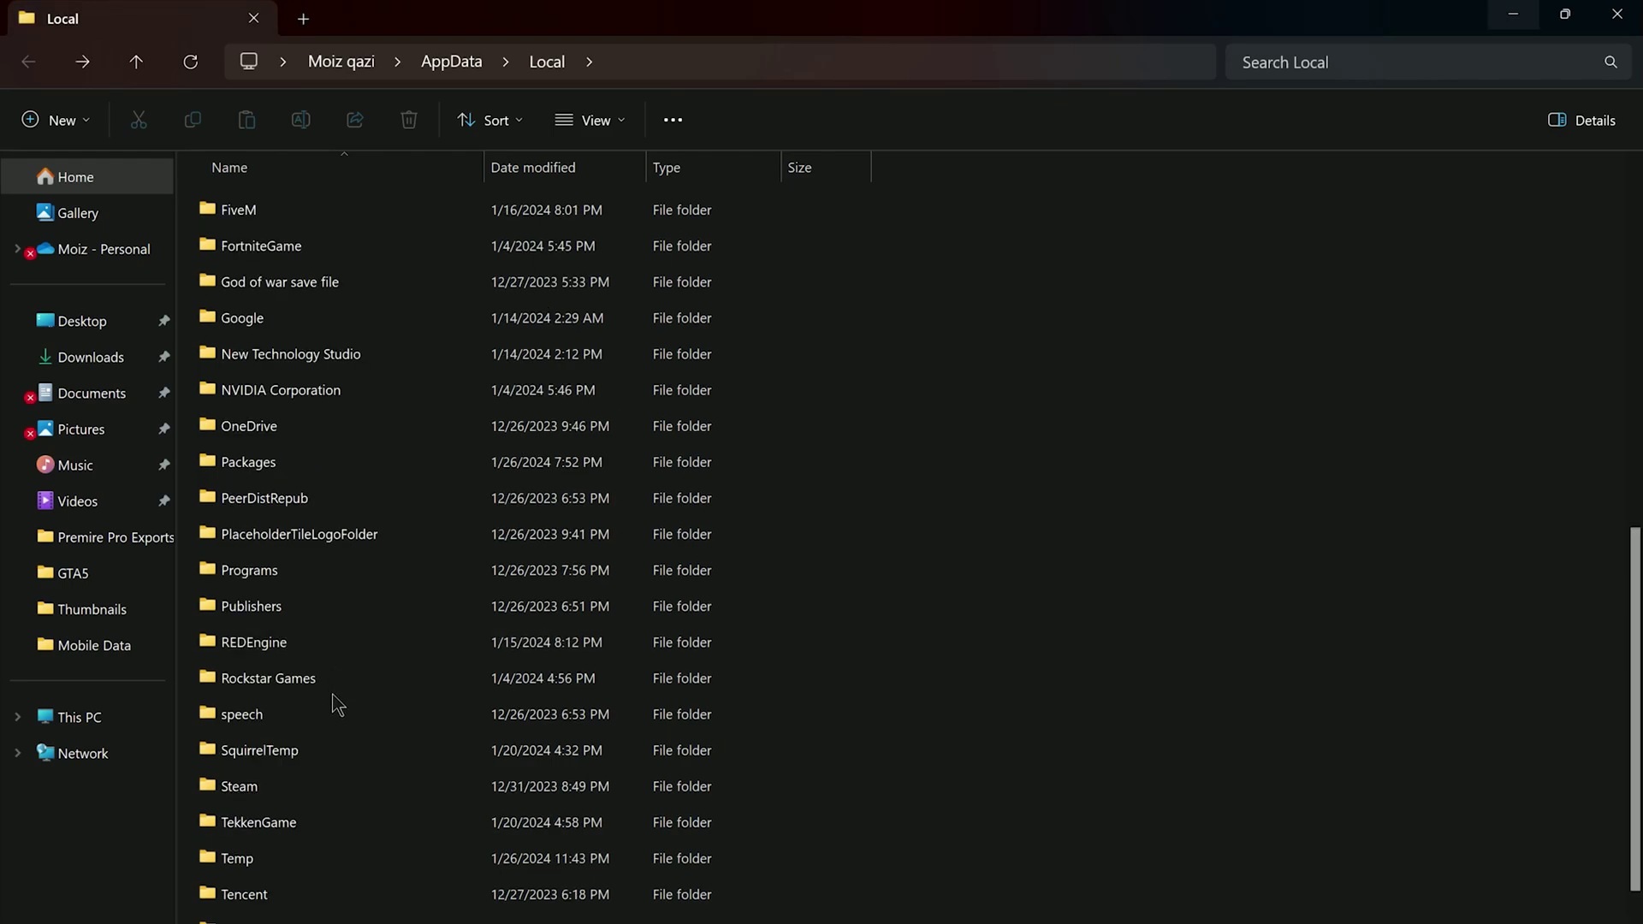
double_click(299, 821)
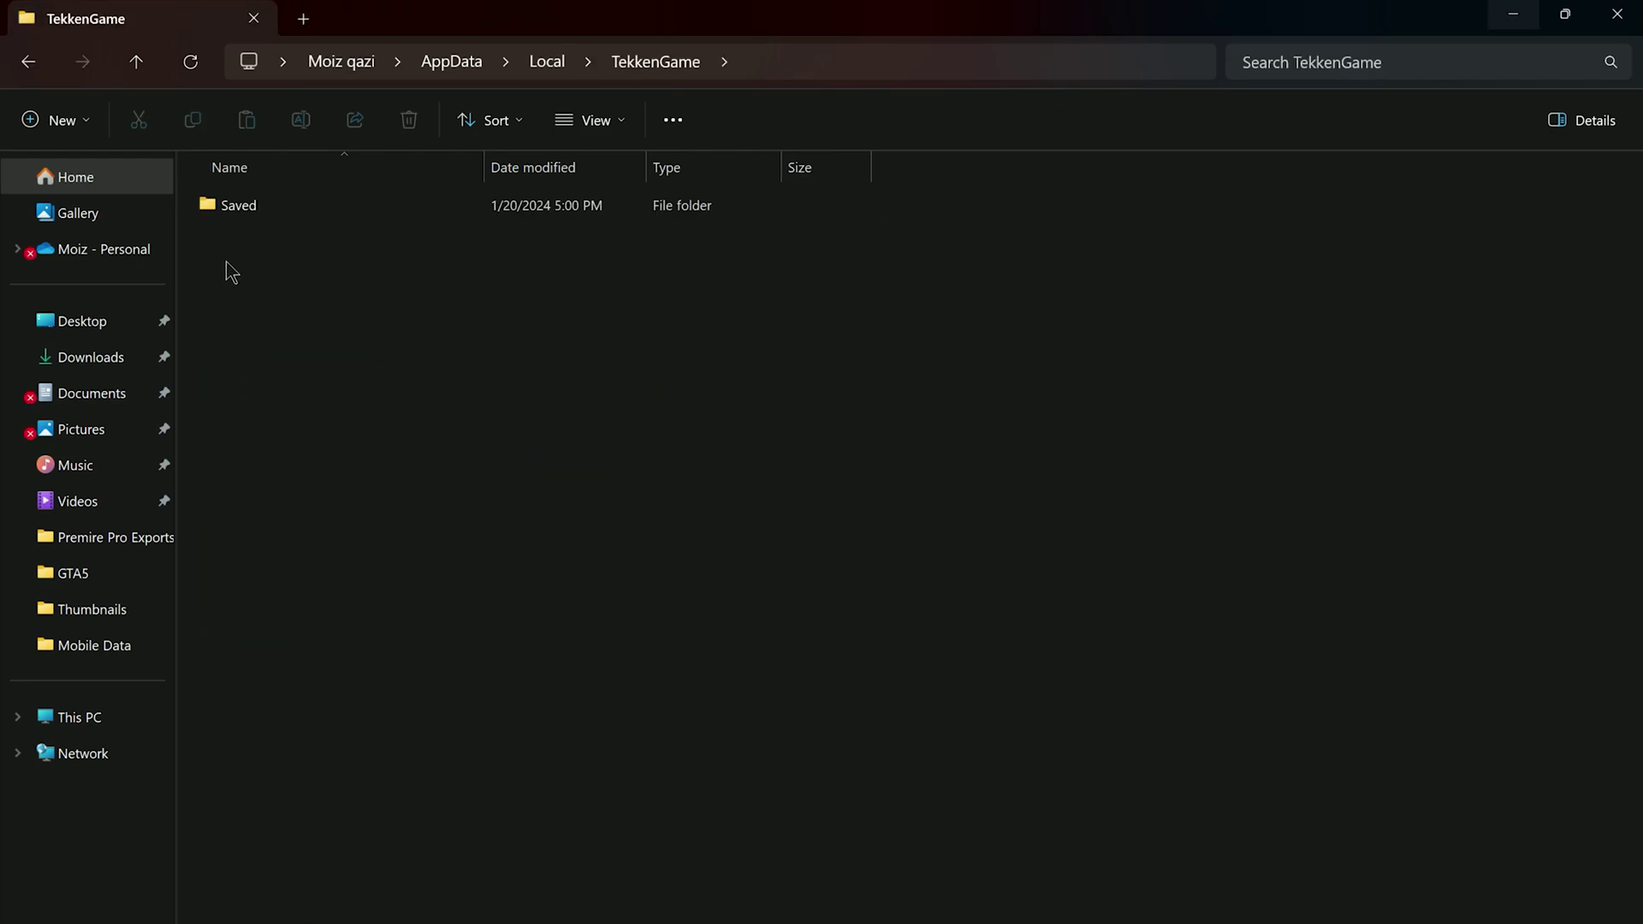
double_click(239, 206)
click(255, 277)
click(509, 345)
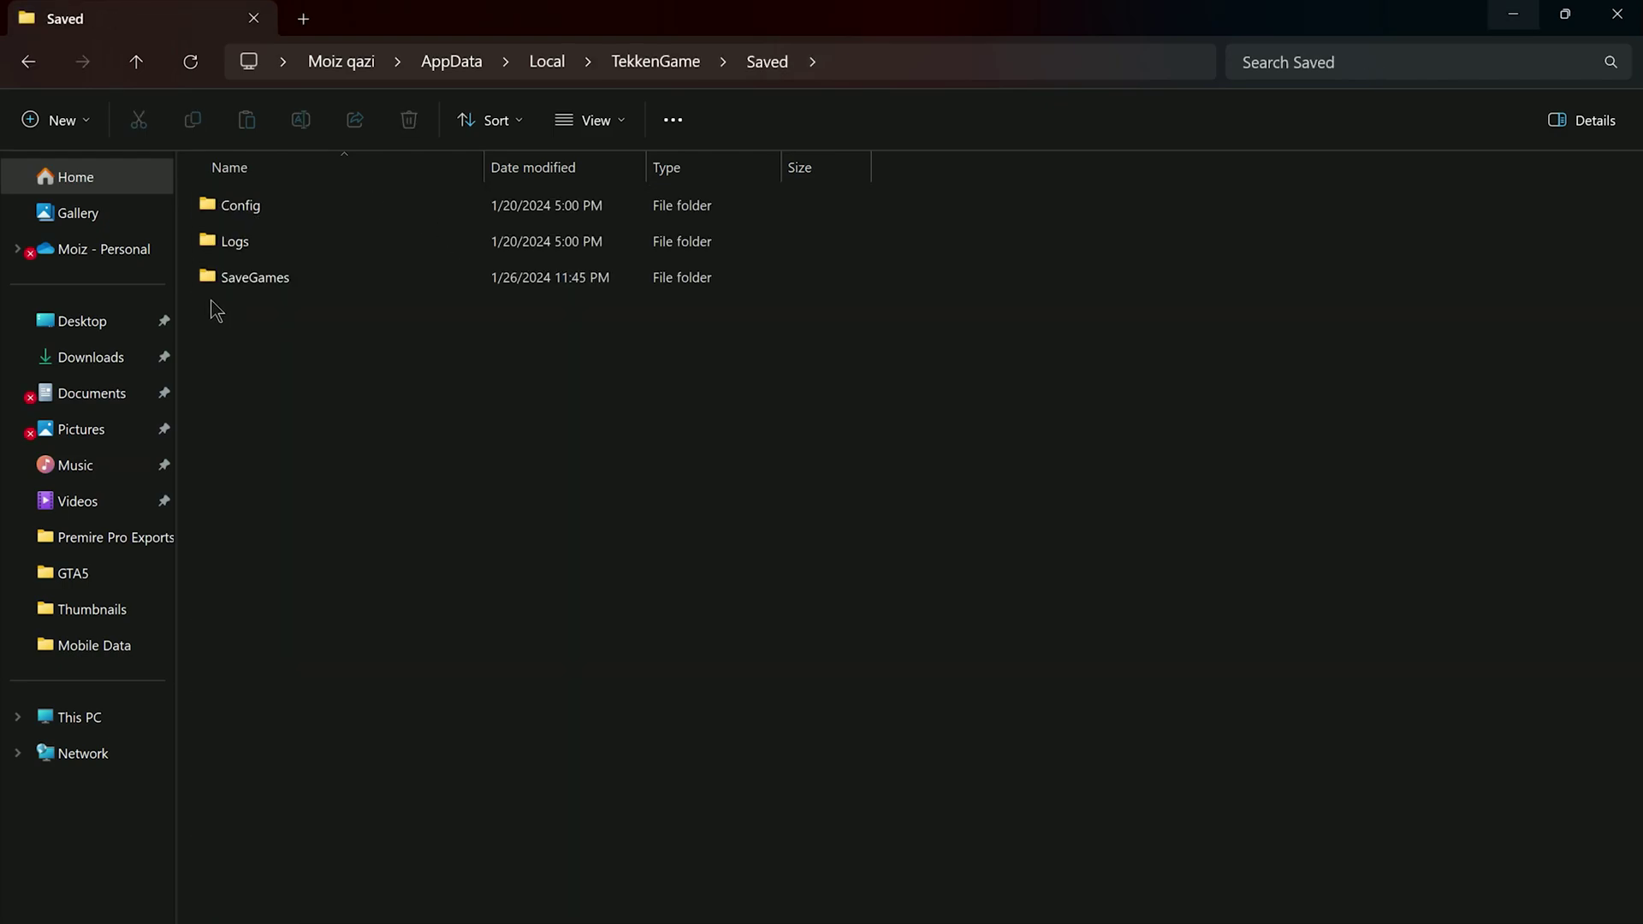
double_click(254, 278)
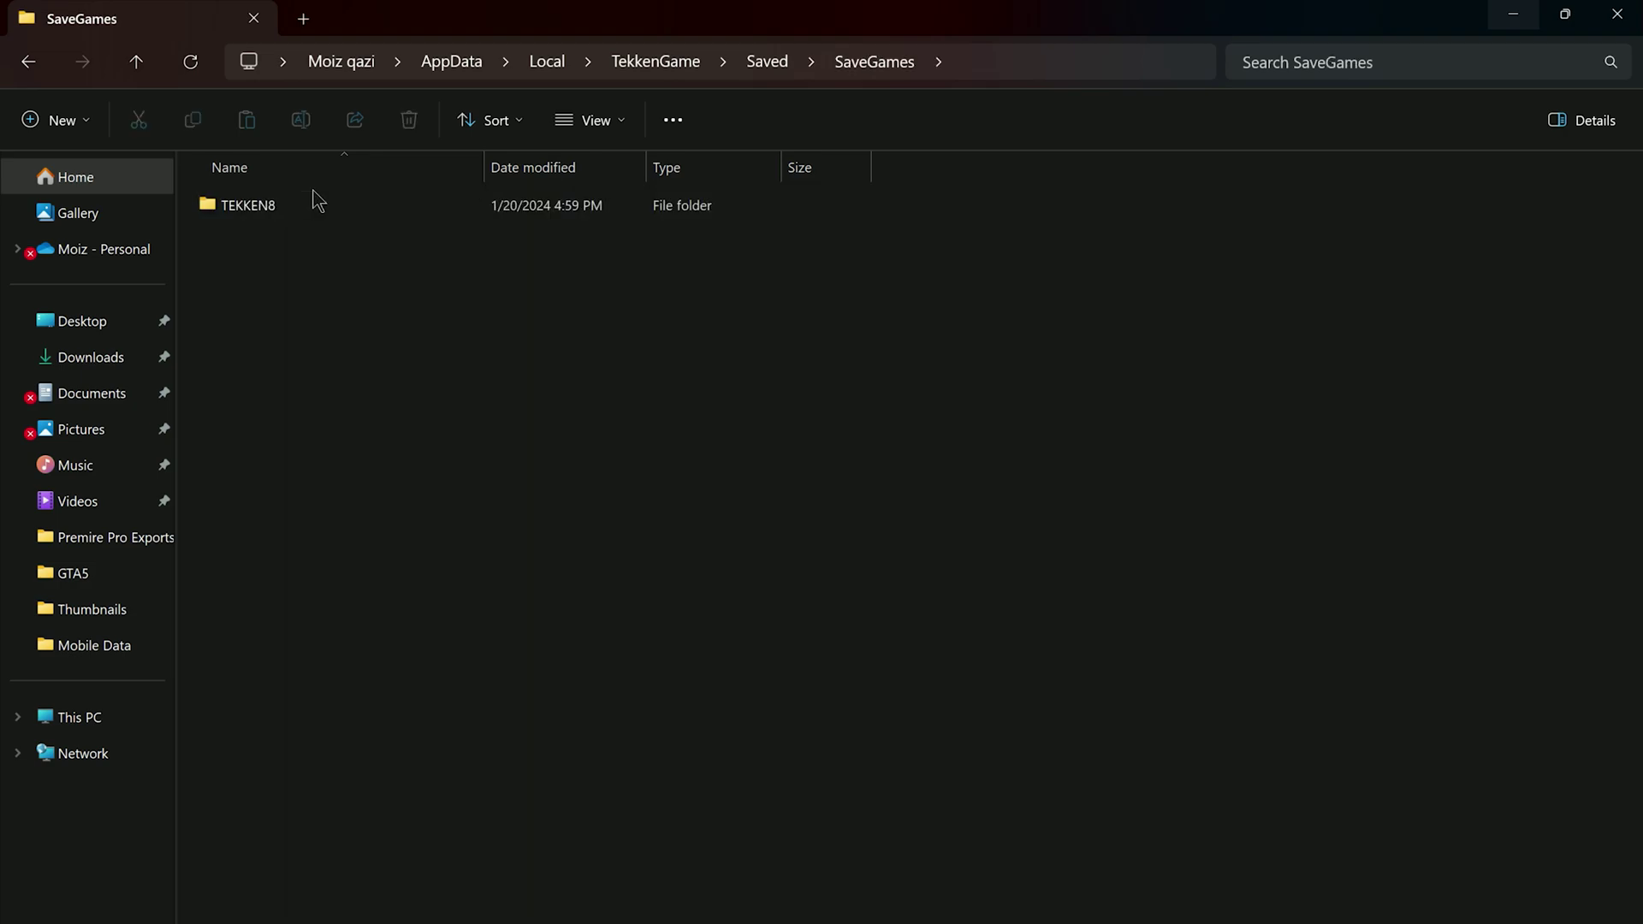
double_click(291, 214)
right_click(295, 206)
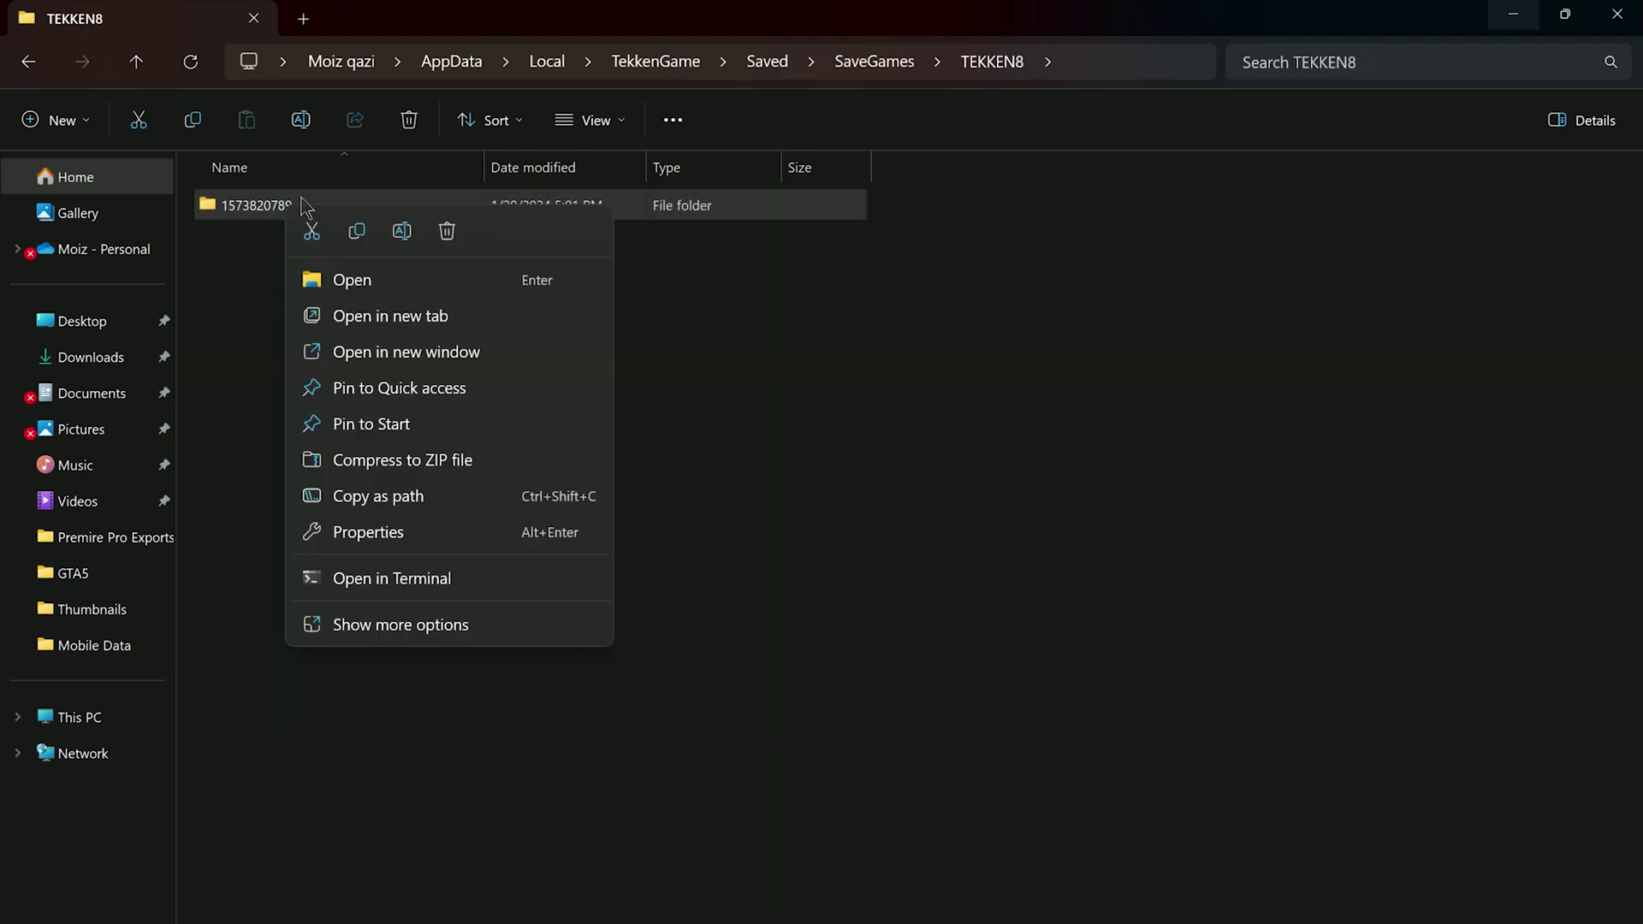
click(449, 231)
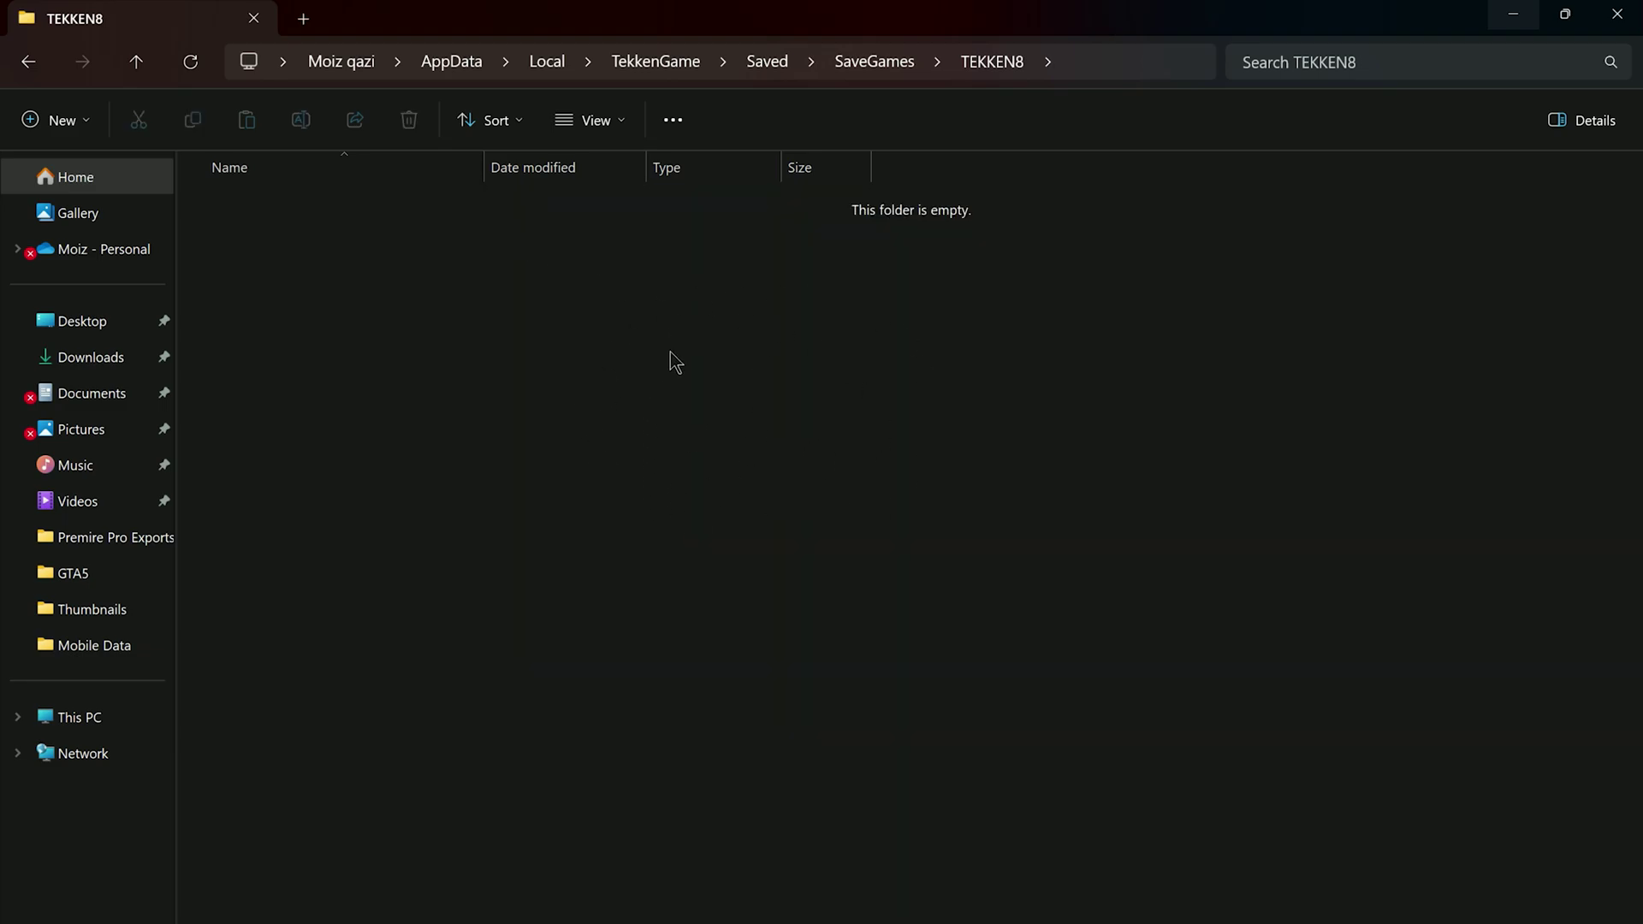
click(1615, 13)
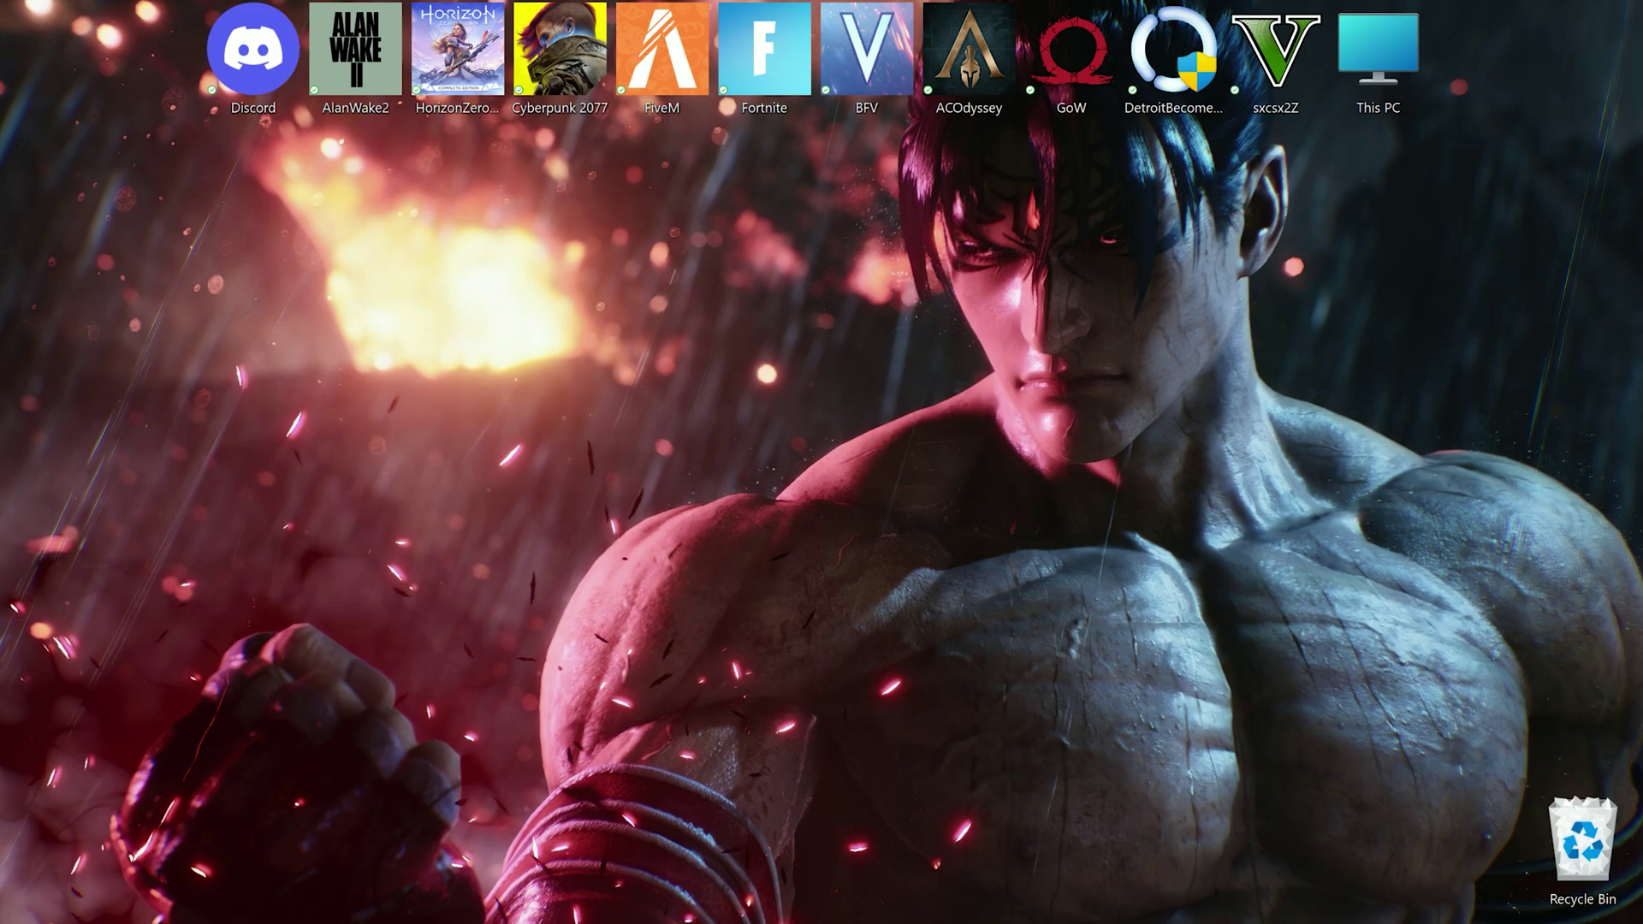
- Extract the All Crashes & Errors Fixed archive to the Desktop
key(super)
click(1099, 915)
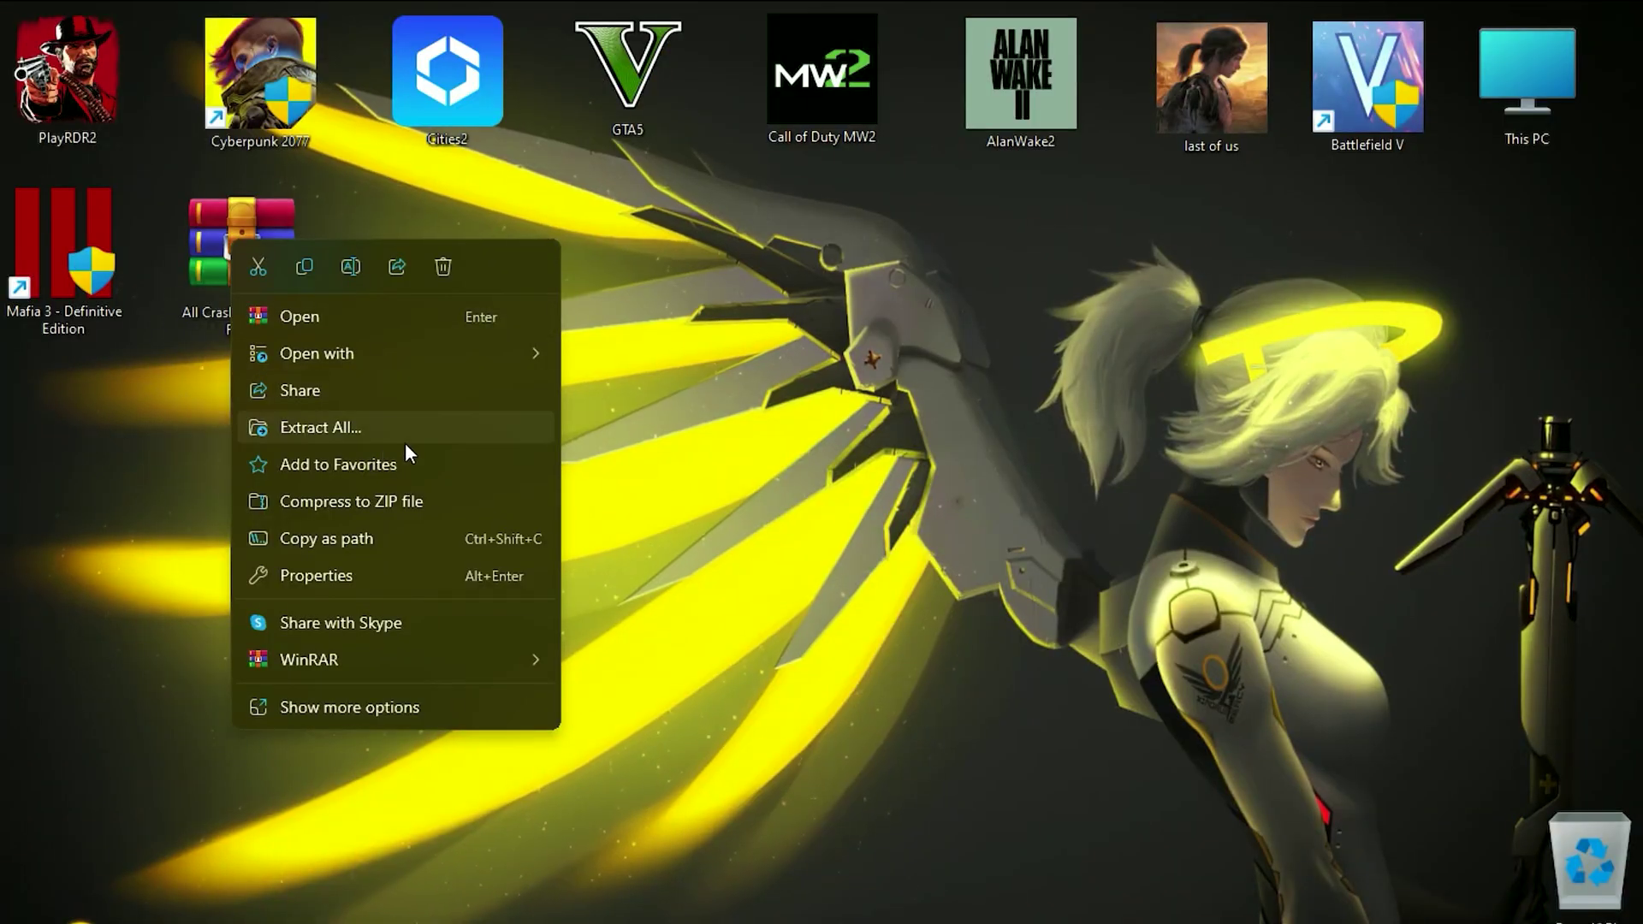
click(332, 443)
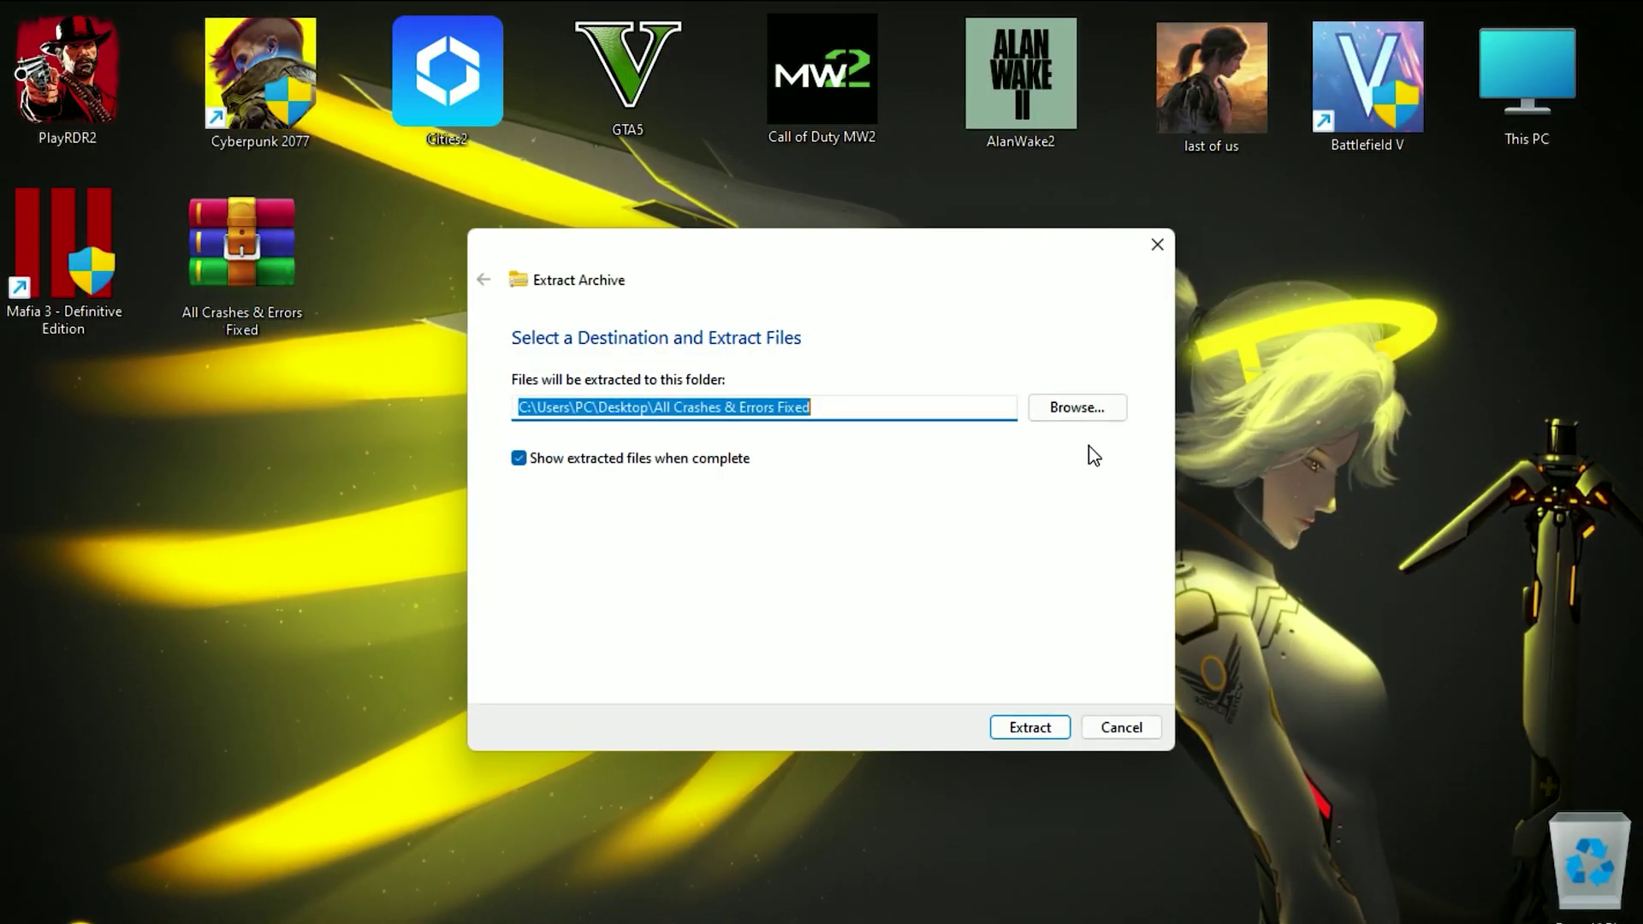
click(1030, 728)
drag(42, 466, 392, 245)
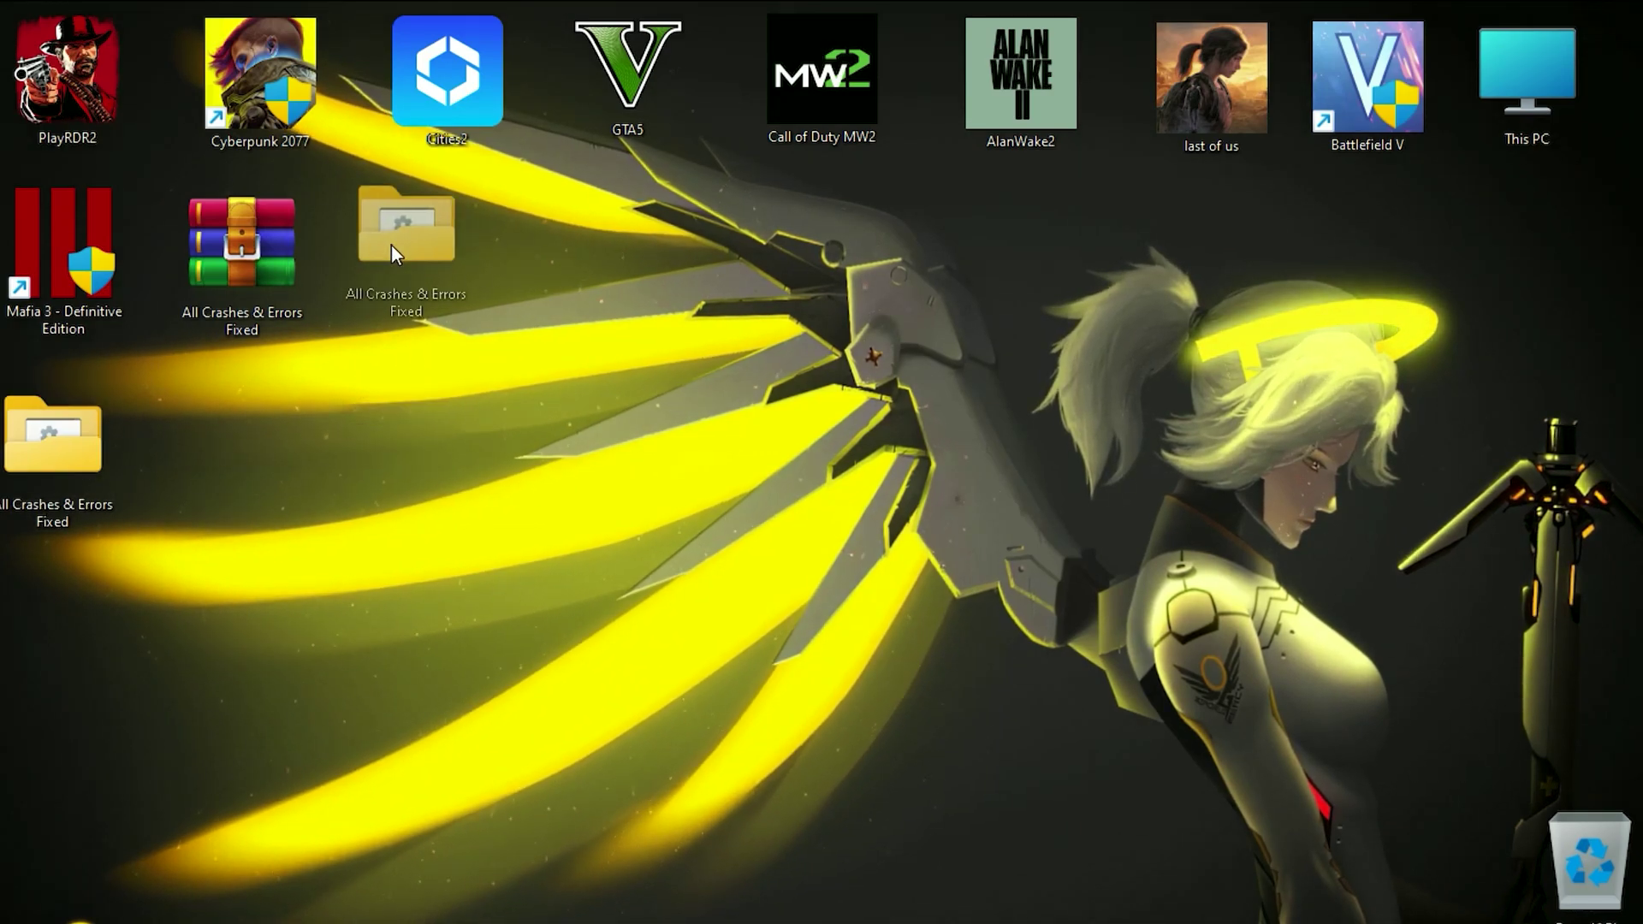
- Launch driveridentifier_setup from the fix pack's Driver Fixed folder
double_click(398, 269)
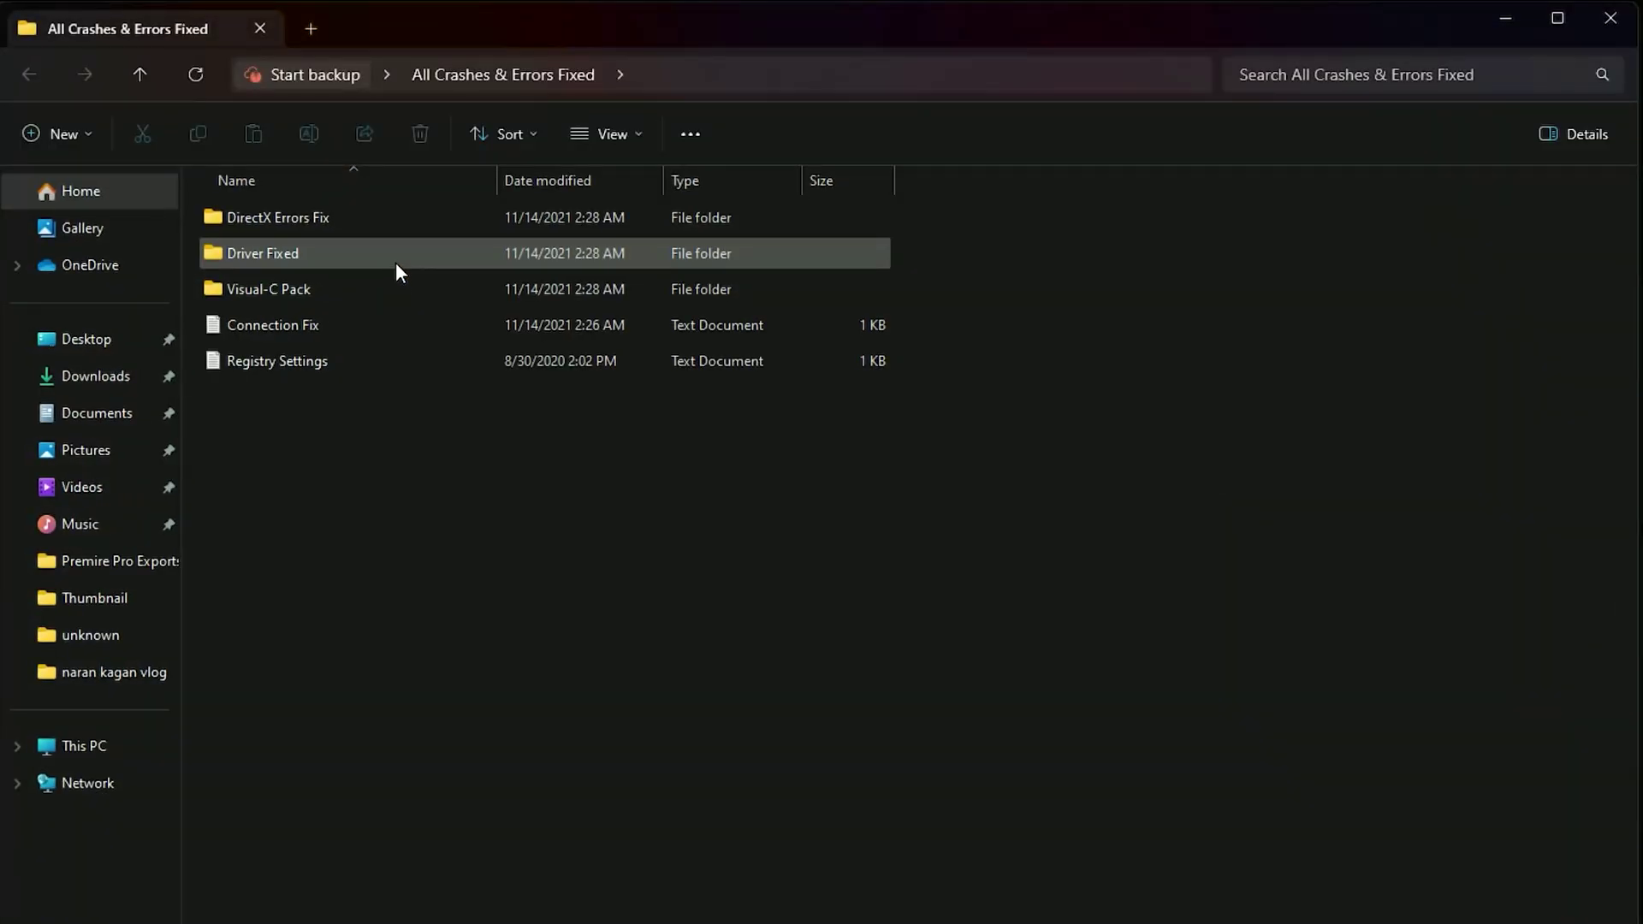
mouse_move(728, 114)
mouse_down()
mouse_move(701, 38)
mouse_move(680, 55)
mouse_up()
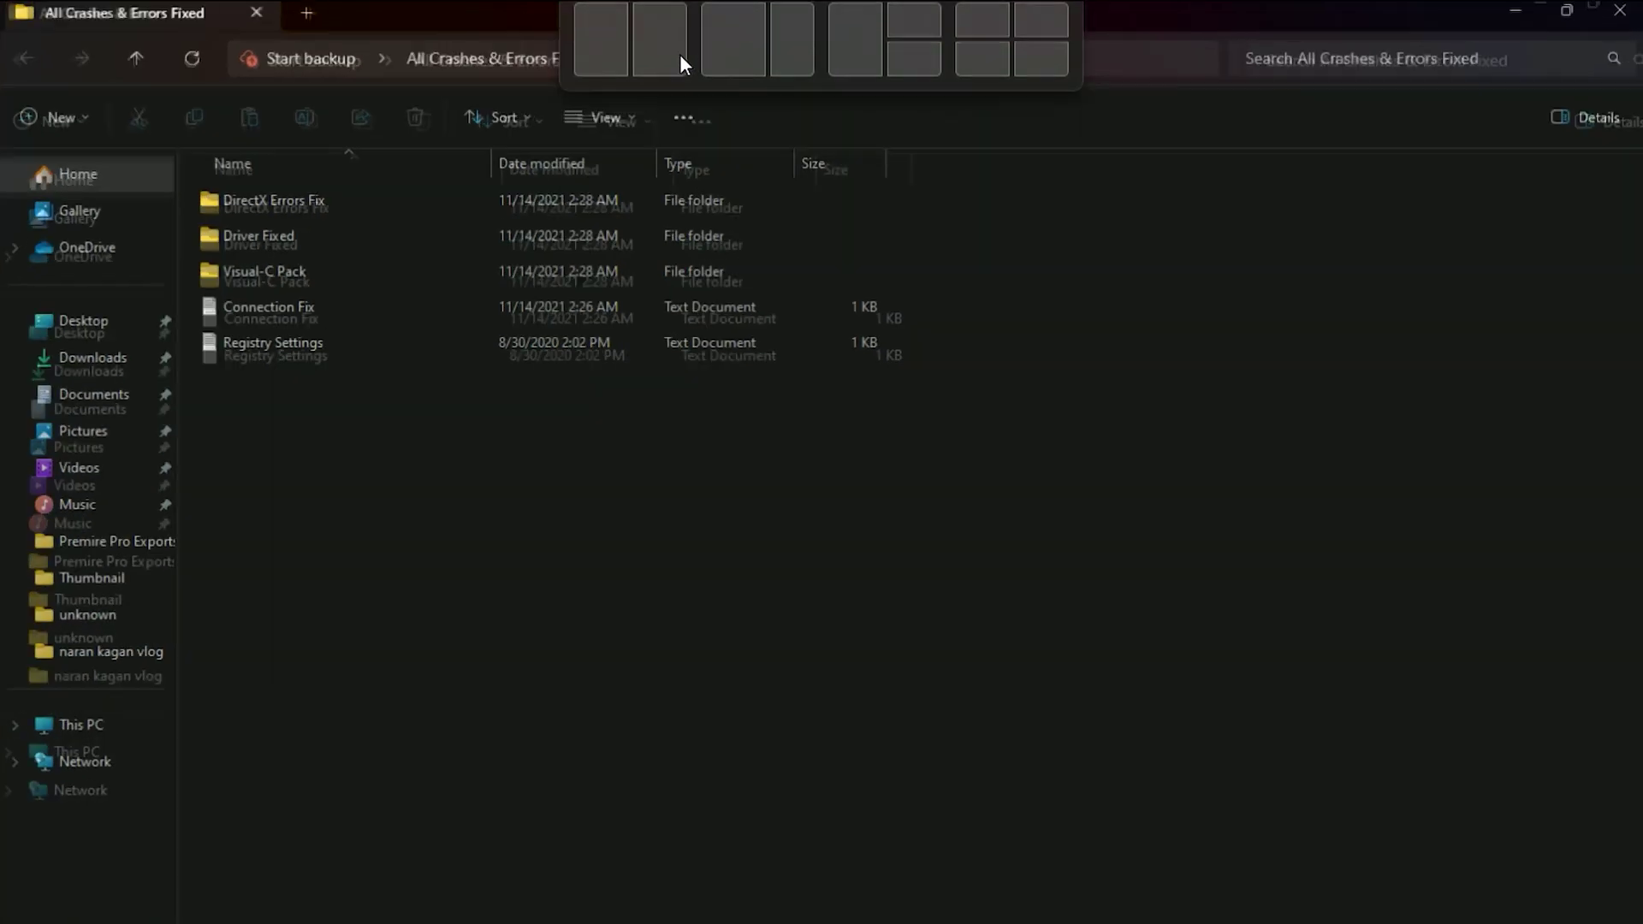
double_click(337, 244)
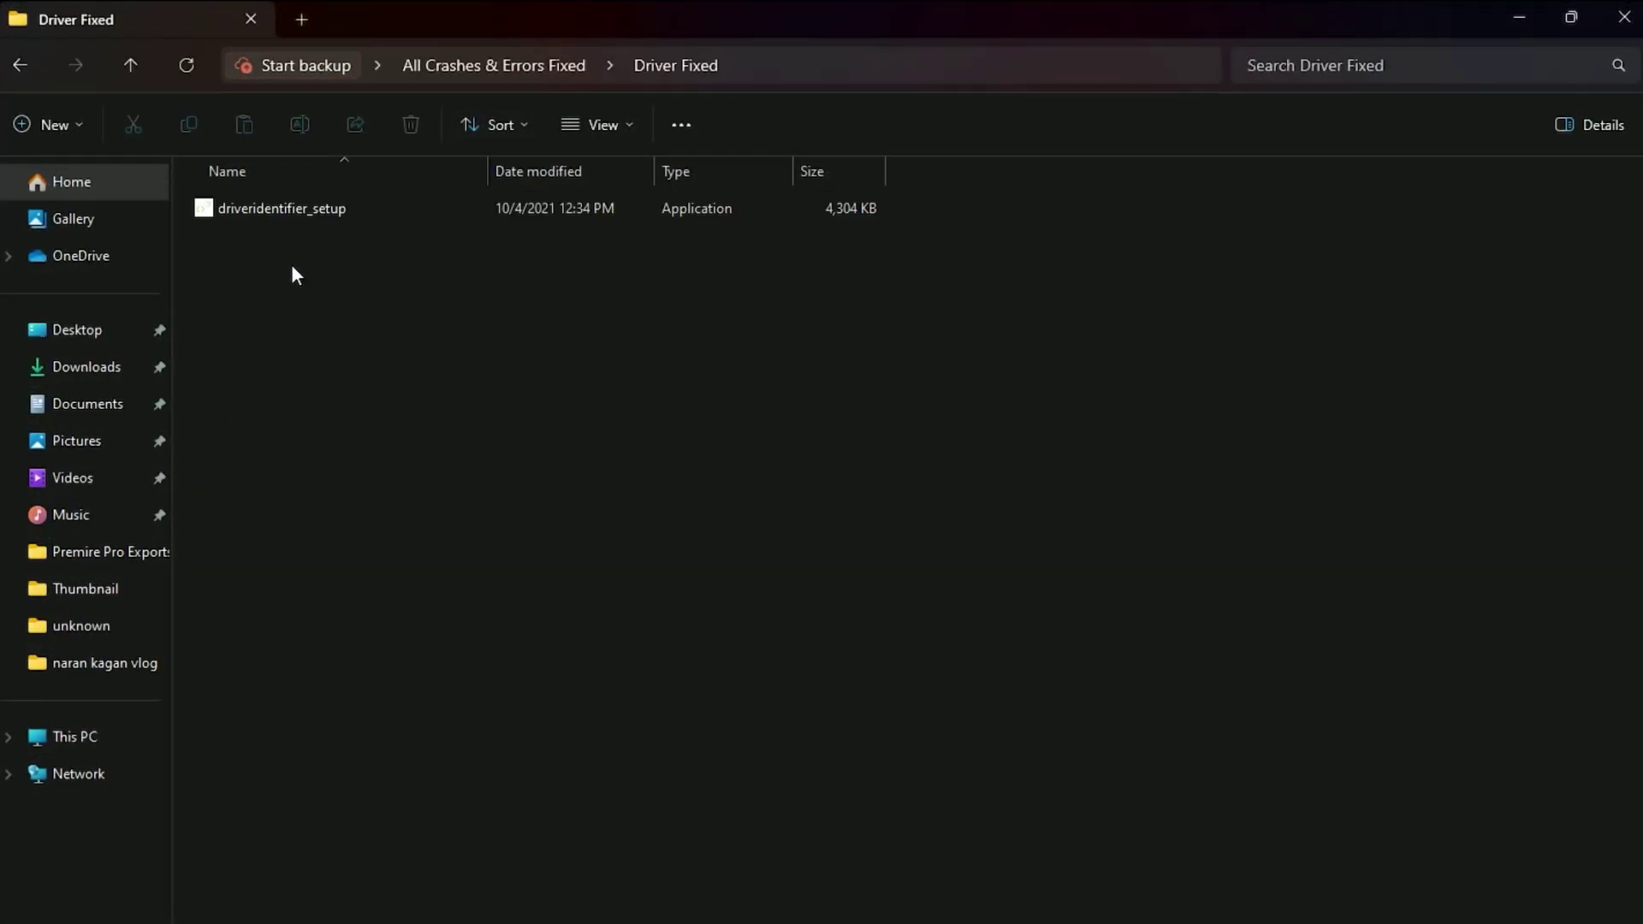
double_click(327, 212)
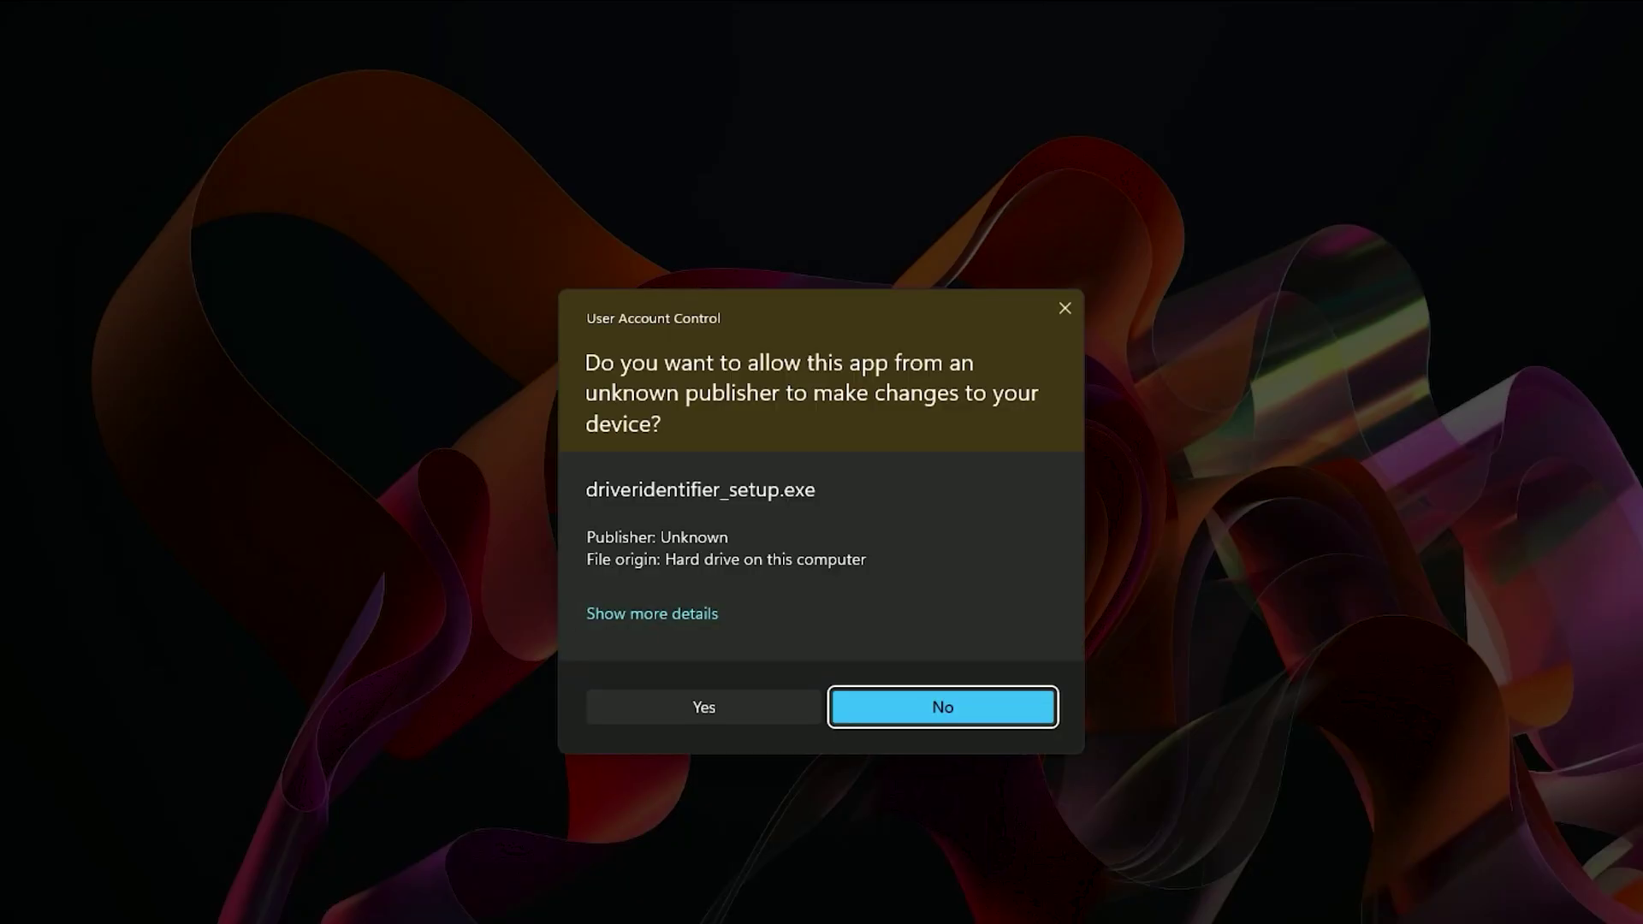
- Install and launch DriverIdentifier, then start a scan of this PC's drivers
click(707, 704)
click(954, 690)
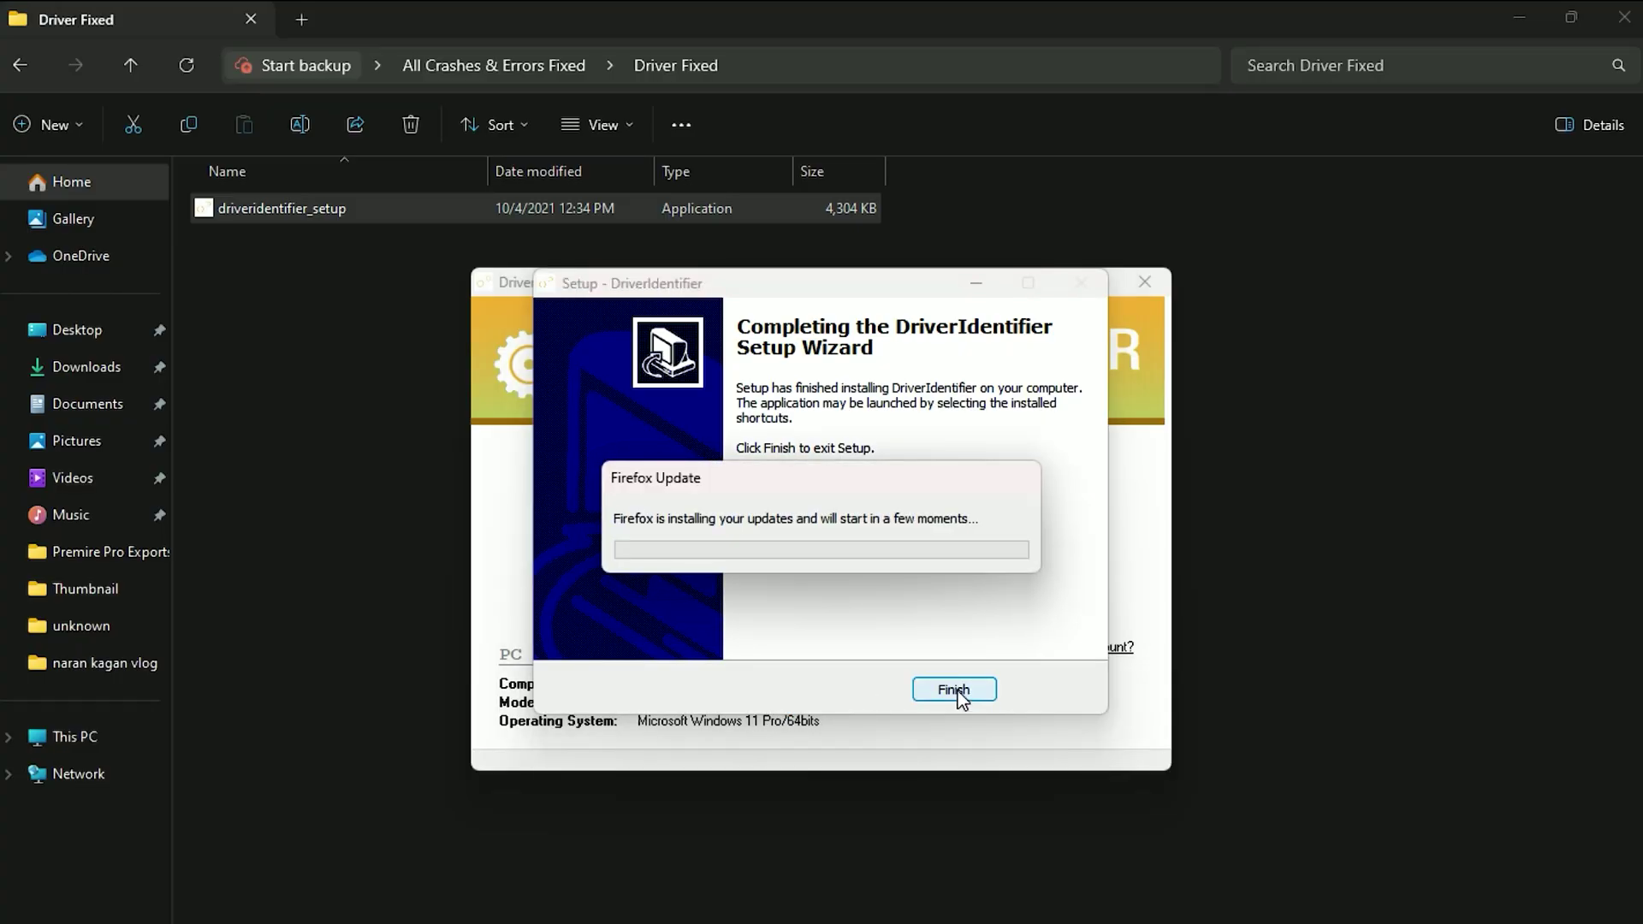
click(952, 689)
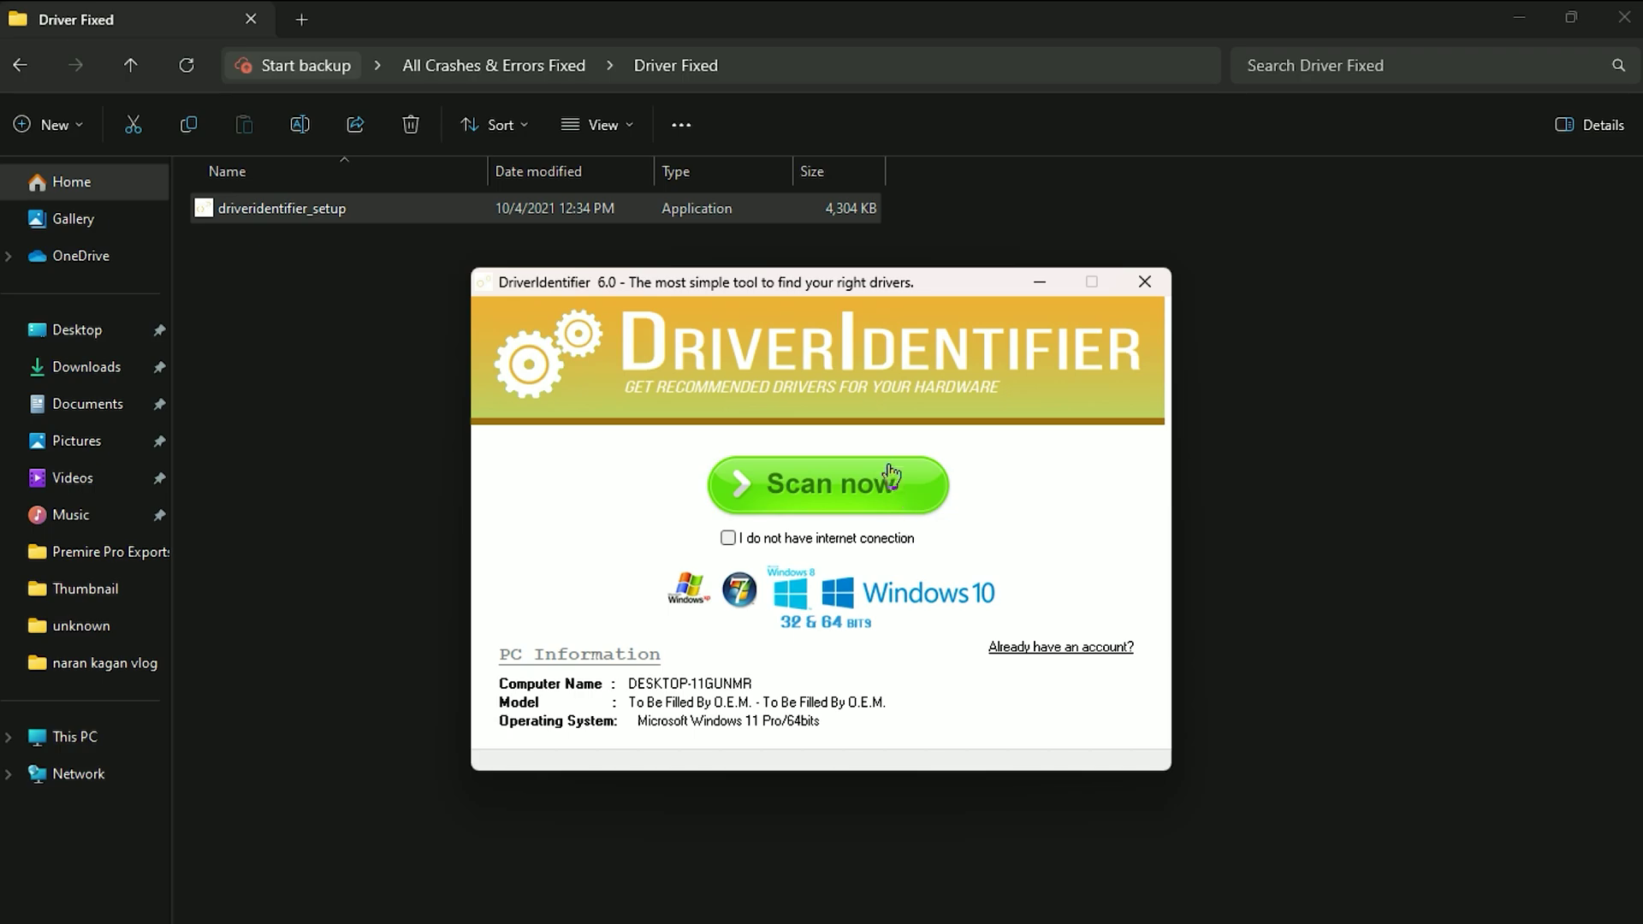
click(883, 498)
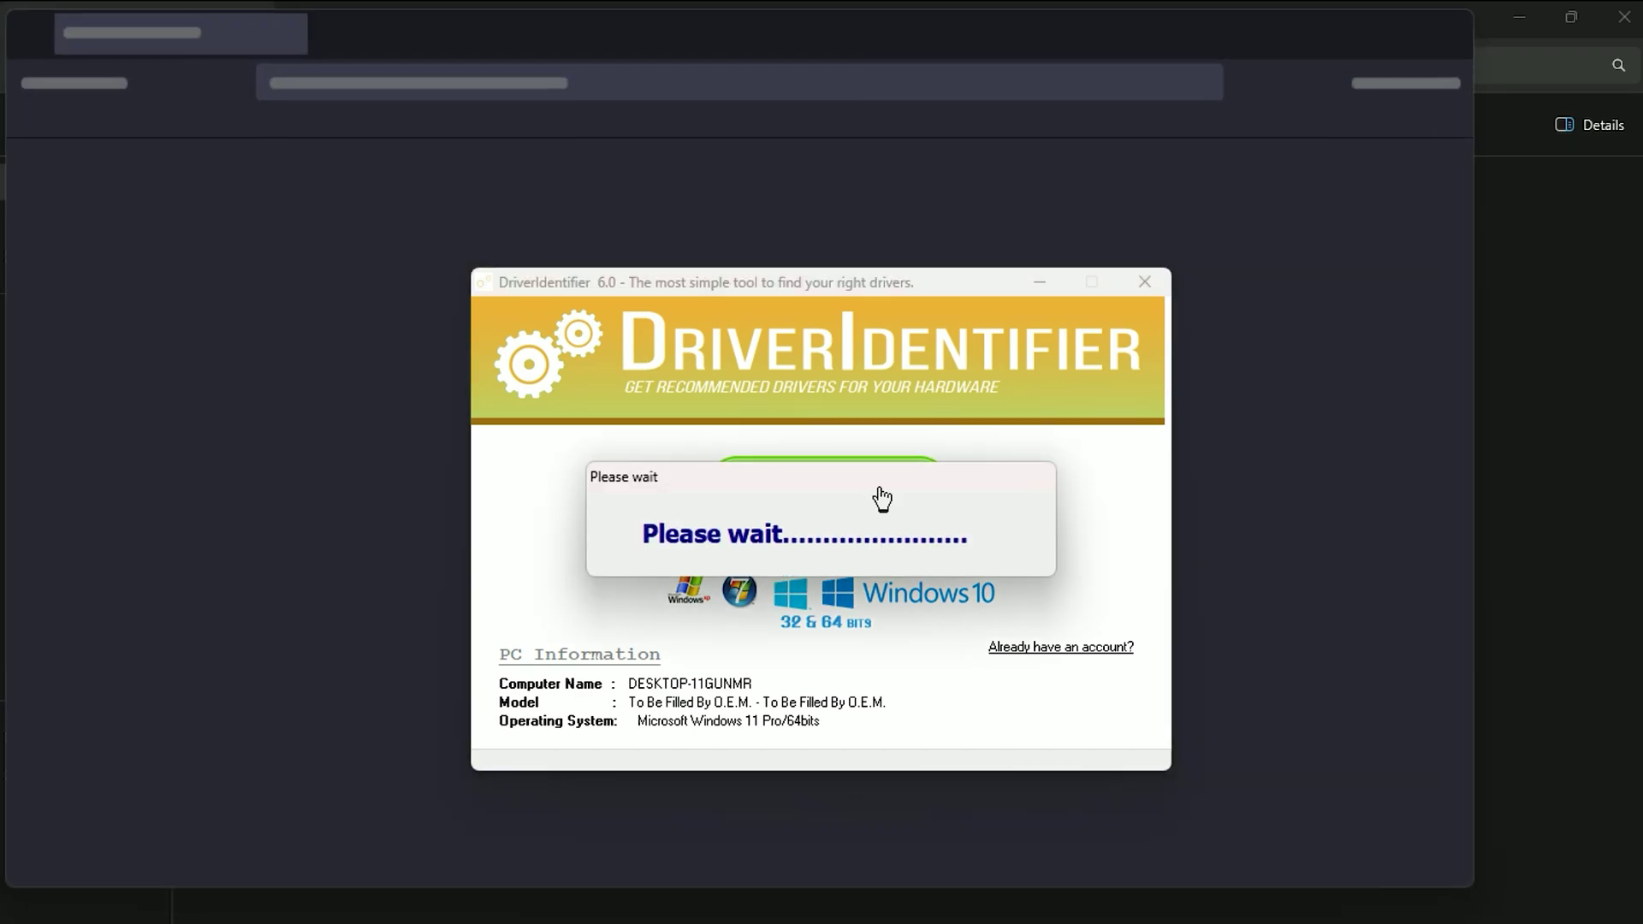
click(1520, 17)
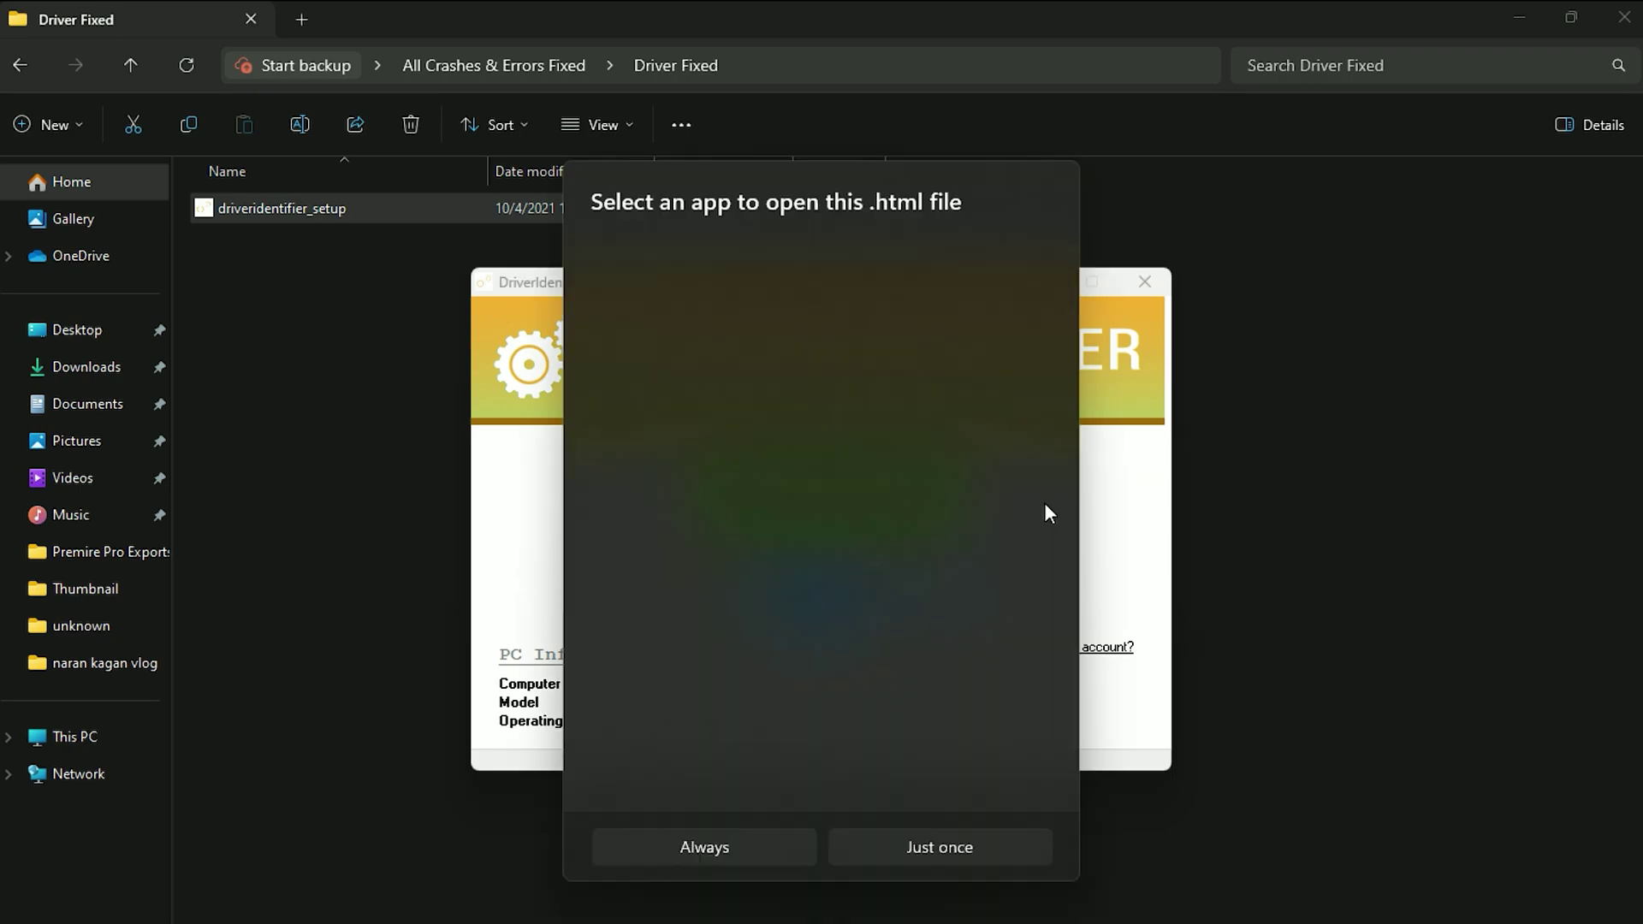
- Open the scan results in Firefox once and review Good versus Update driver statuses
click(995, 831)
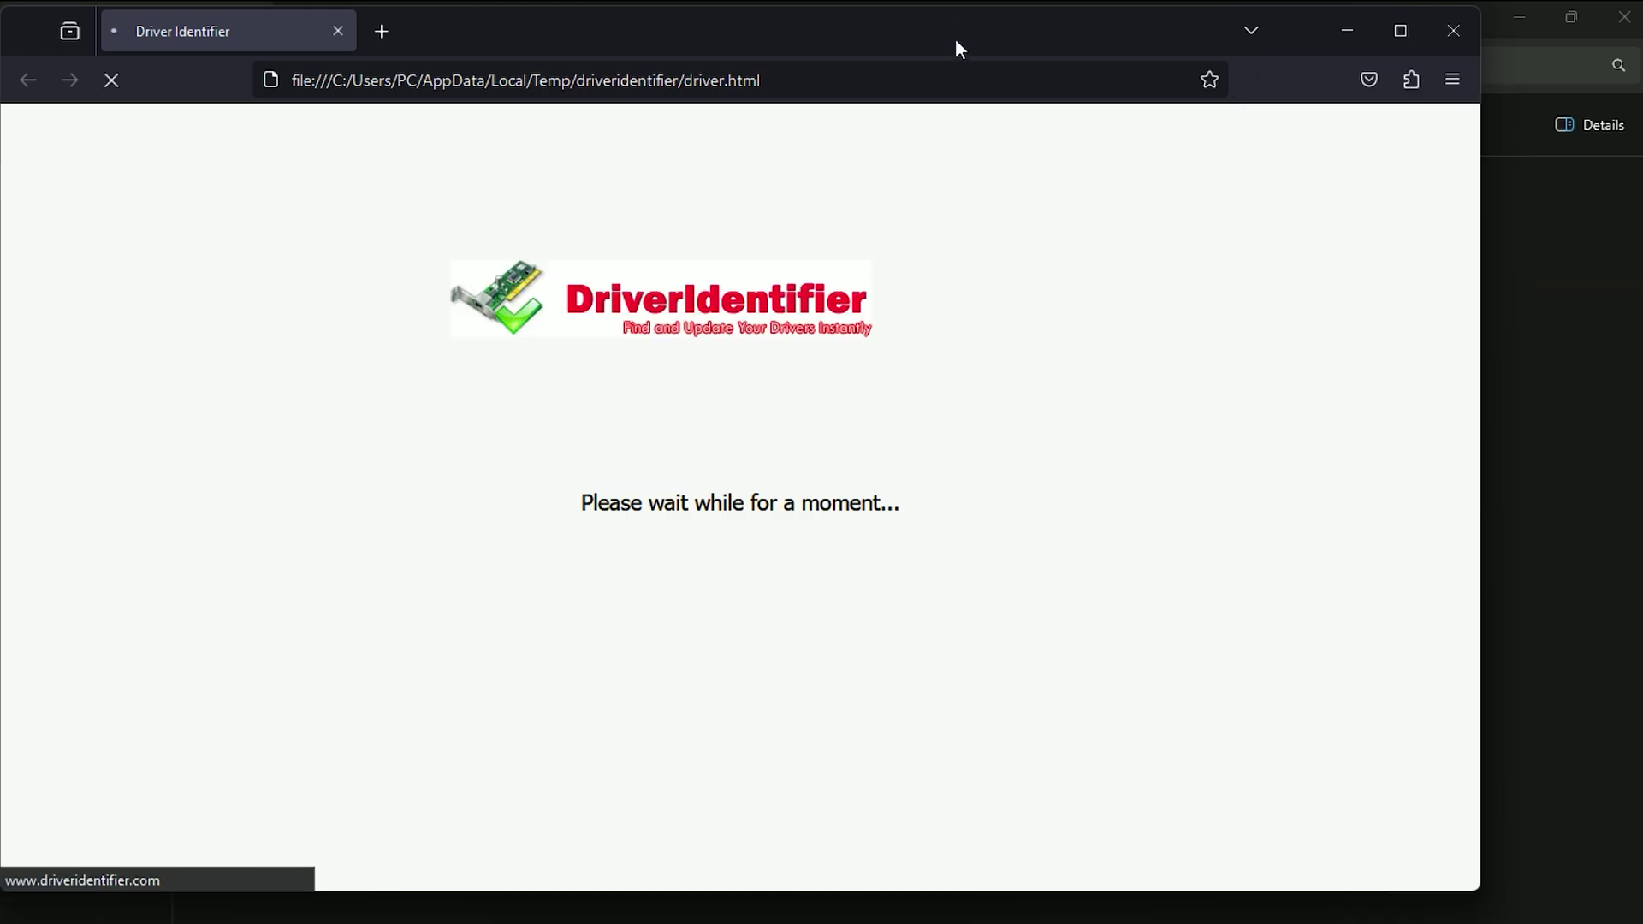
drag(956, 39, 1051, 61)
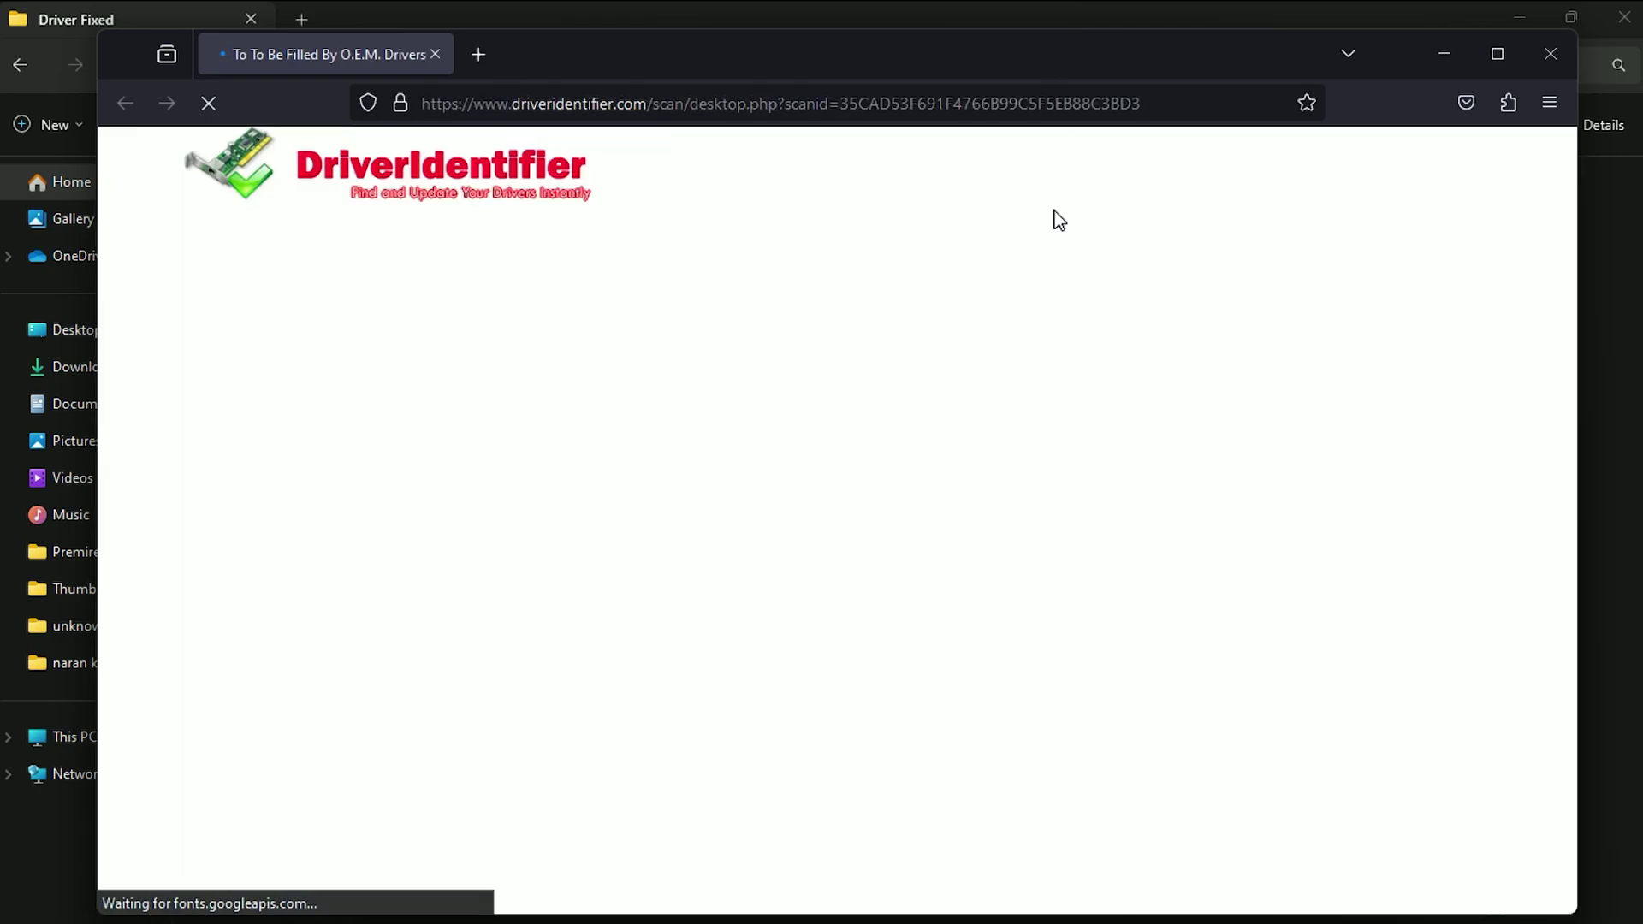
scroll(1199, 412, down, 2)
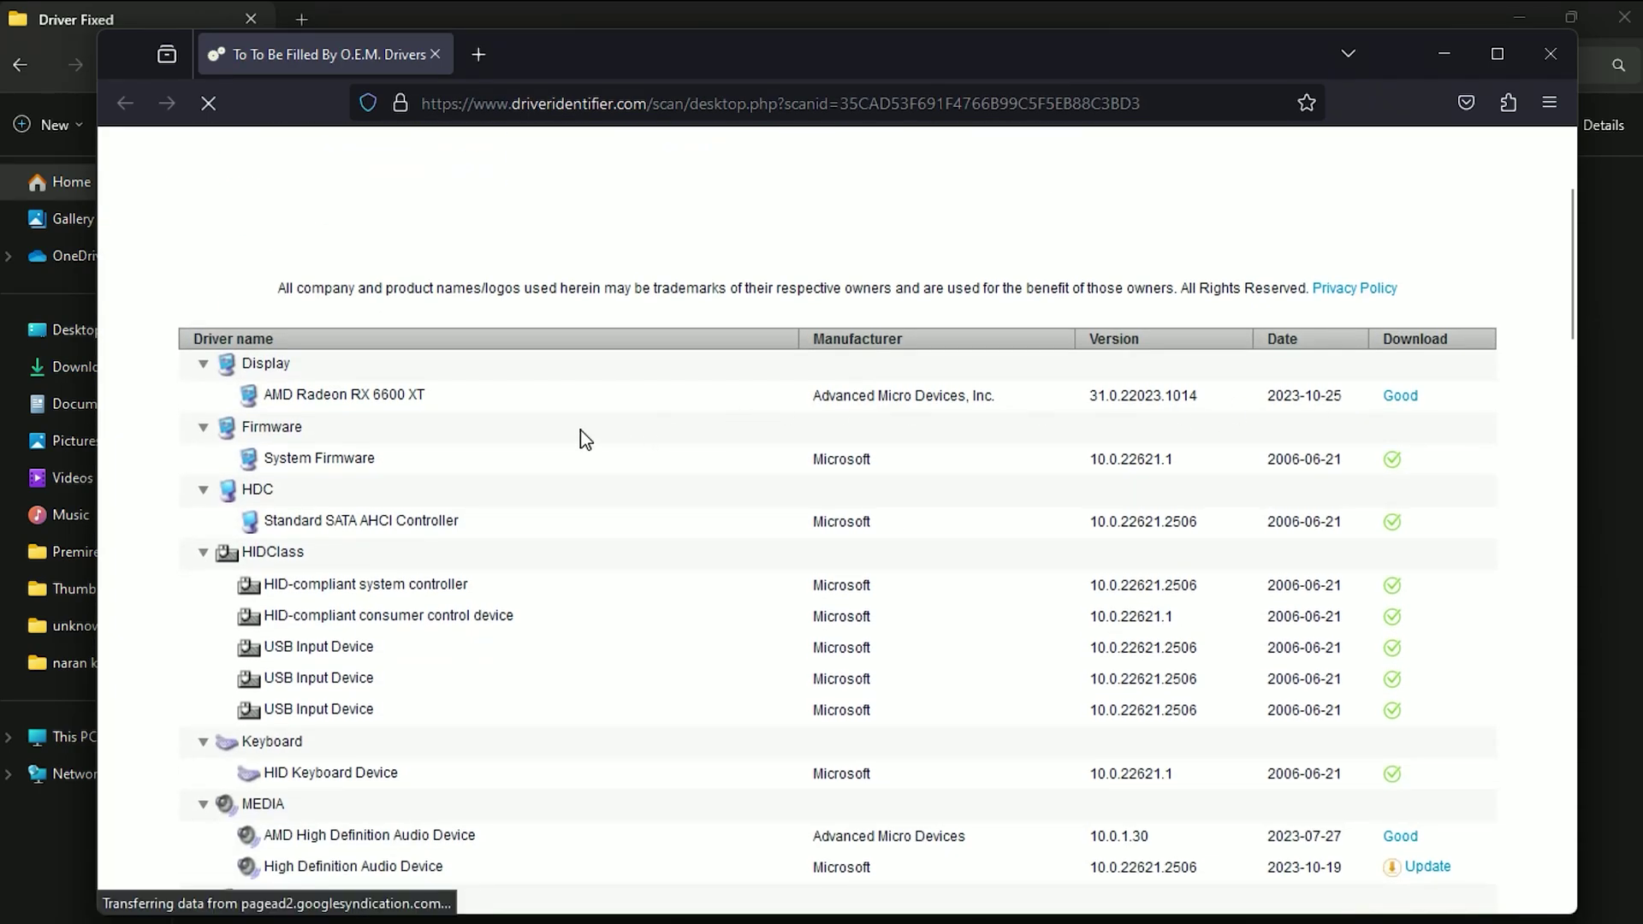
drag(1371, 399, 1425, 401)
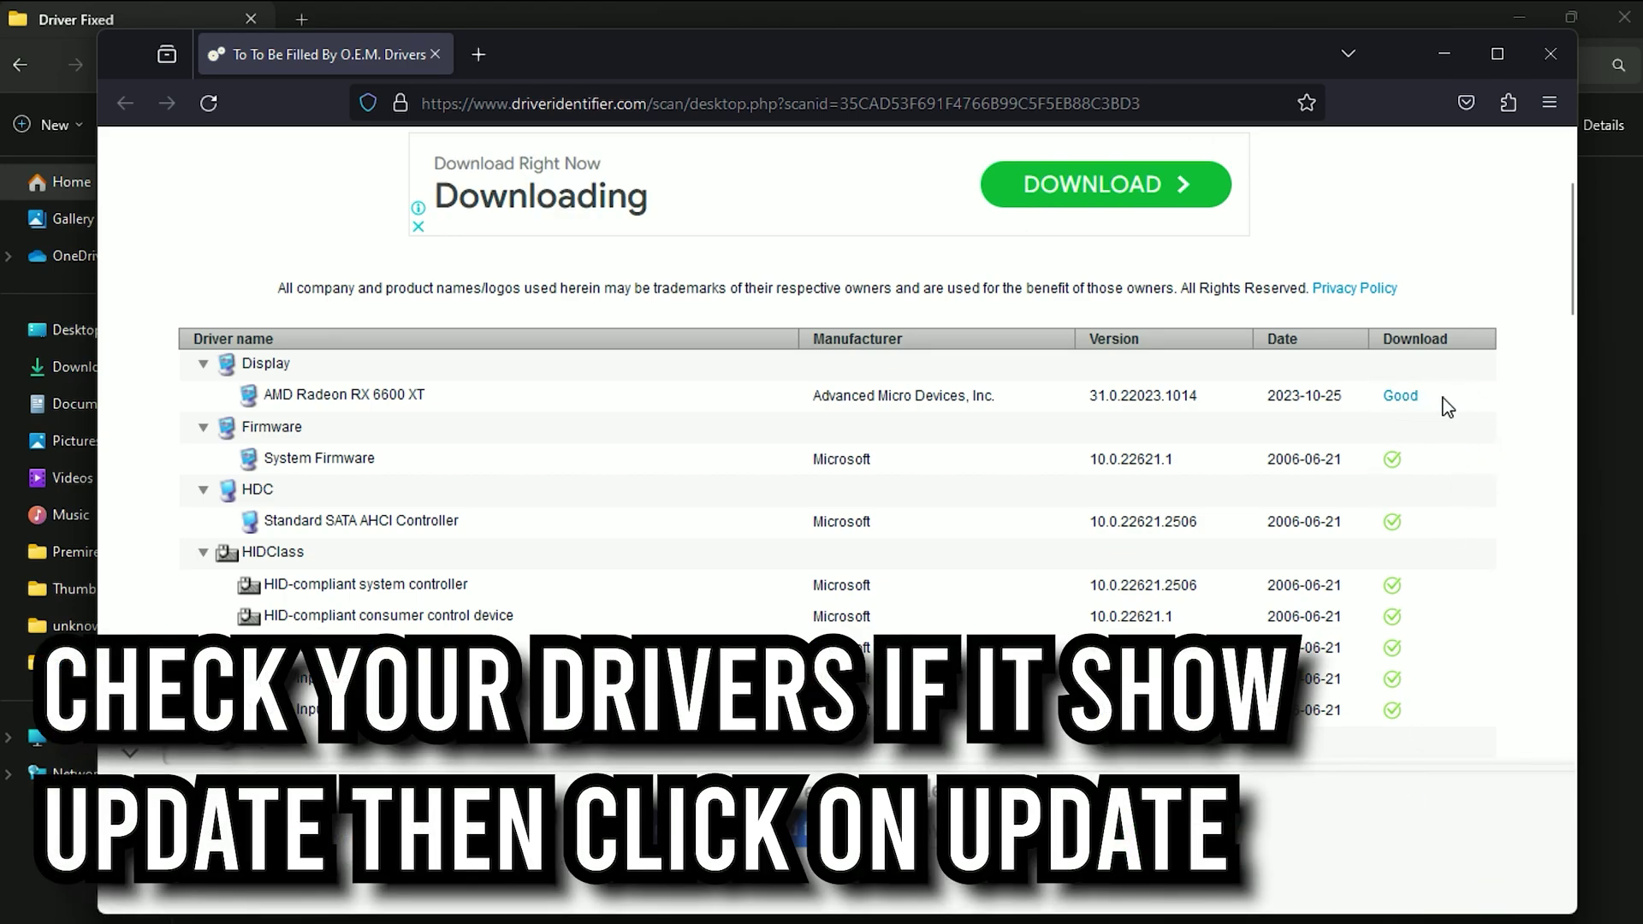
scroll(352, 490, down, 4)
scroll(351, 492, down, 3)
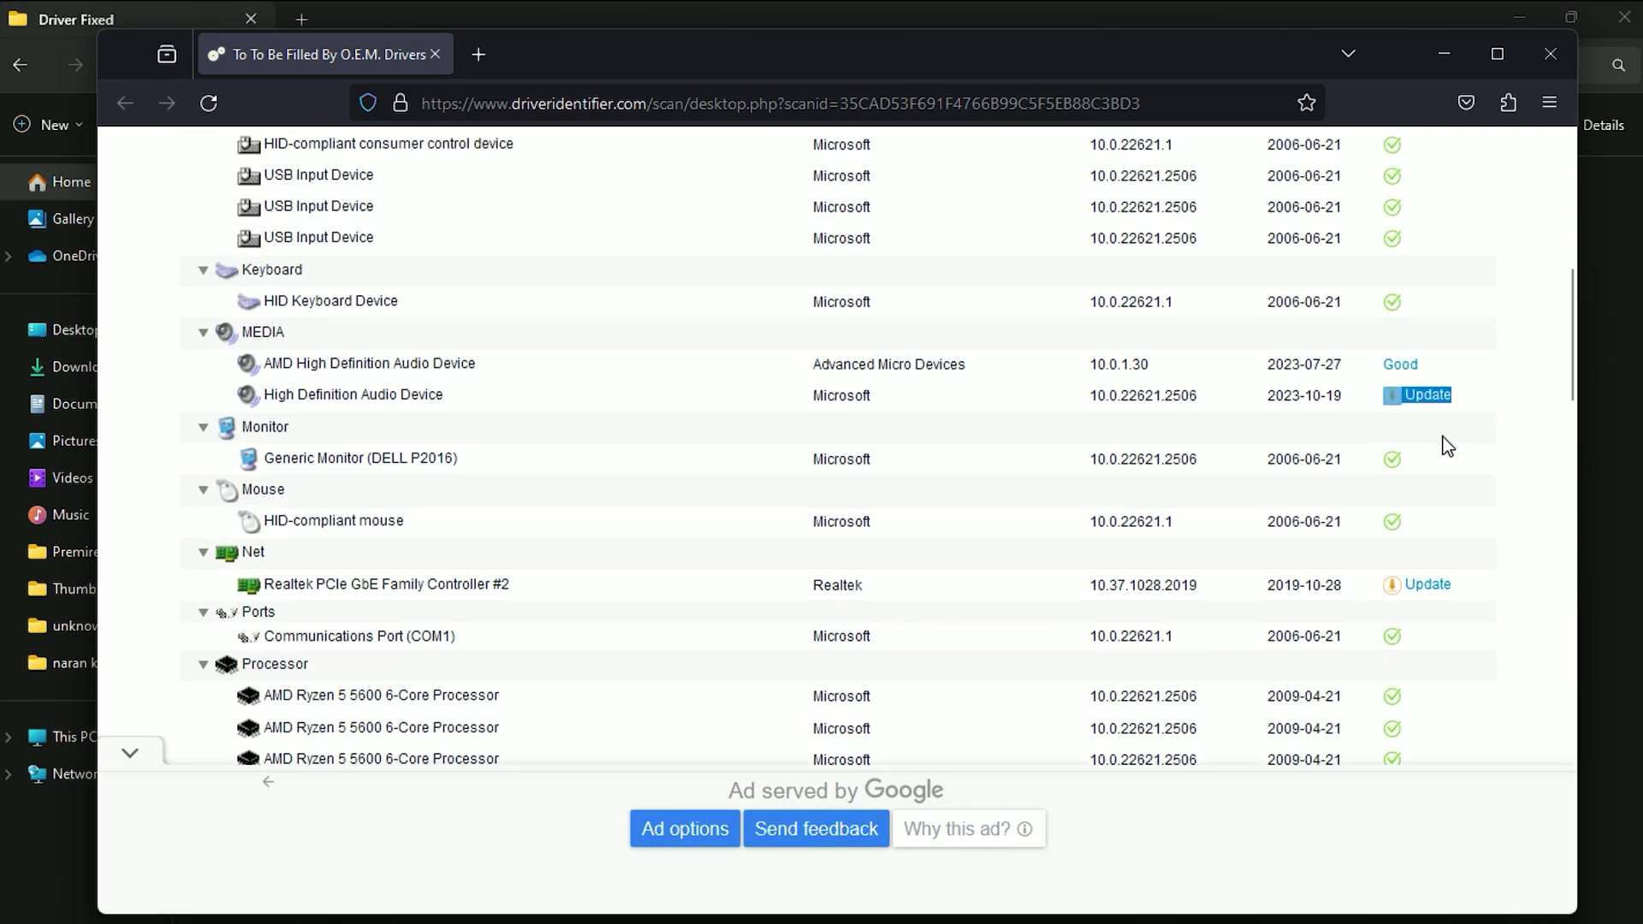
scroll(1516, 464, down, 4)
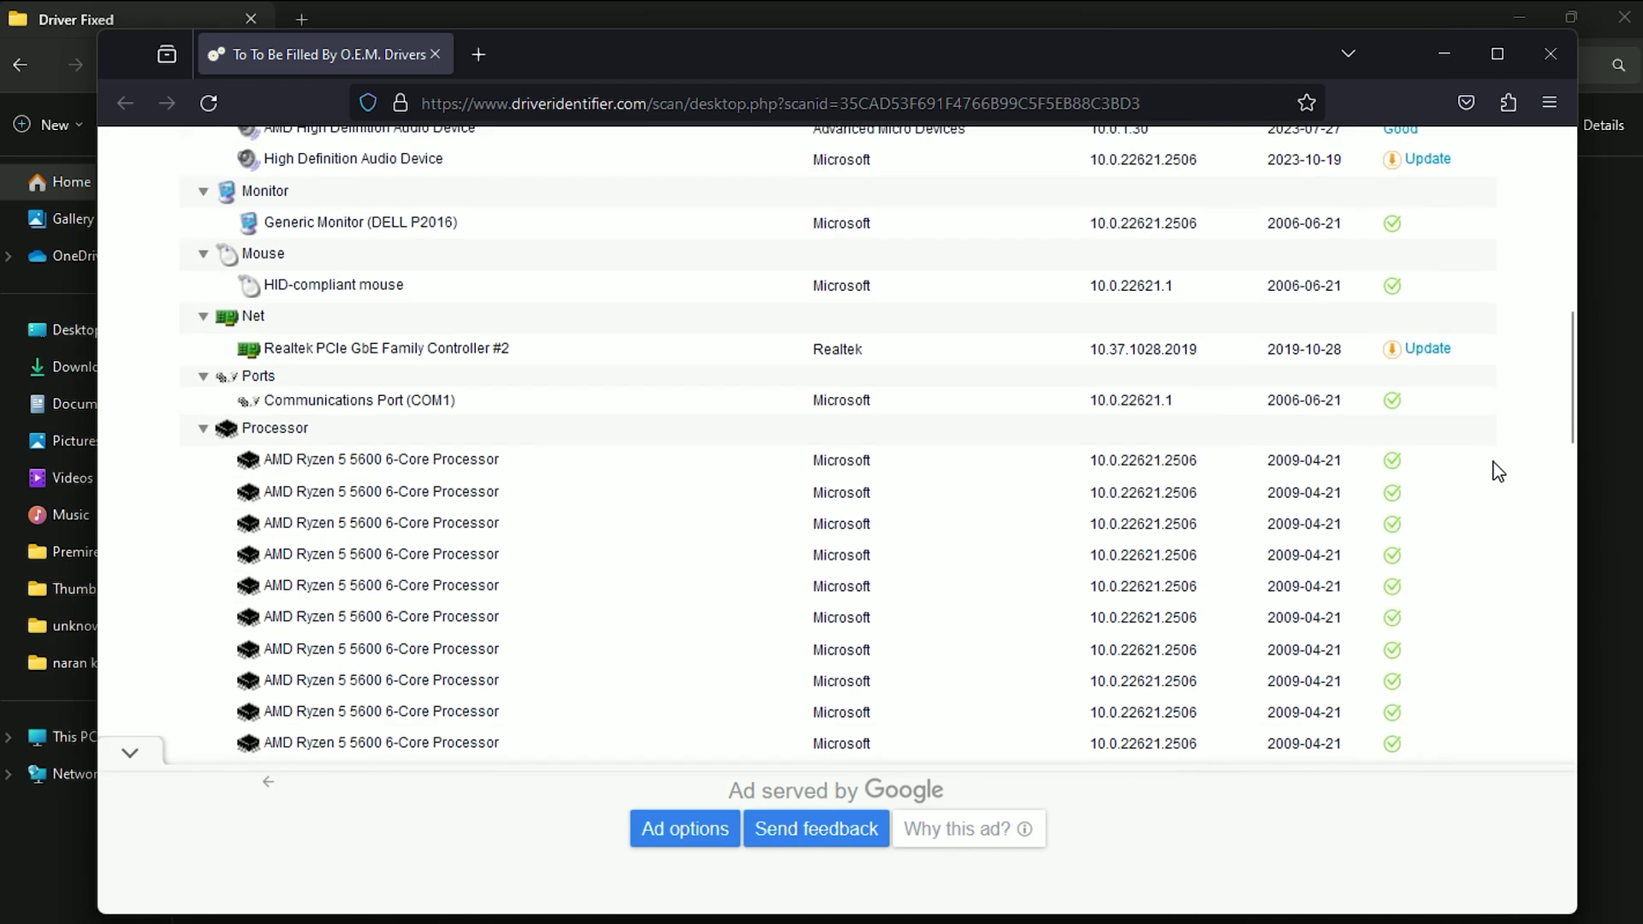
scroll(386, 514, down, 2)
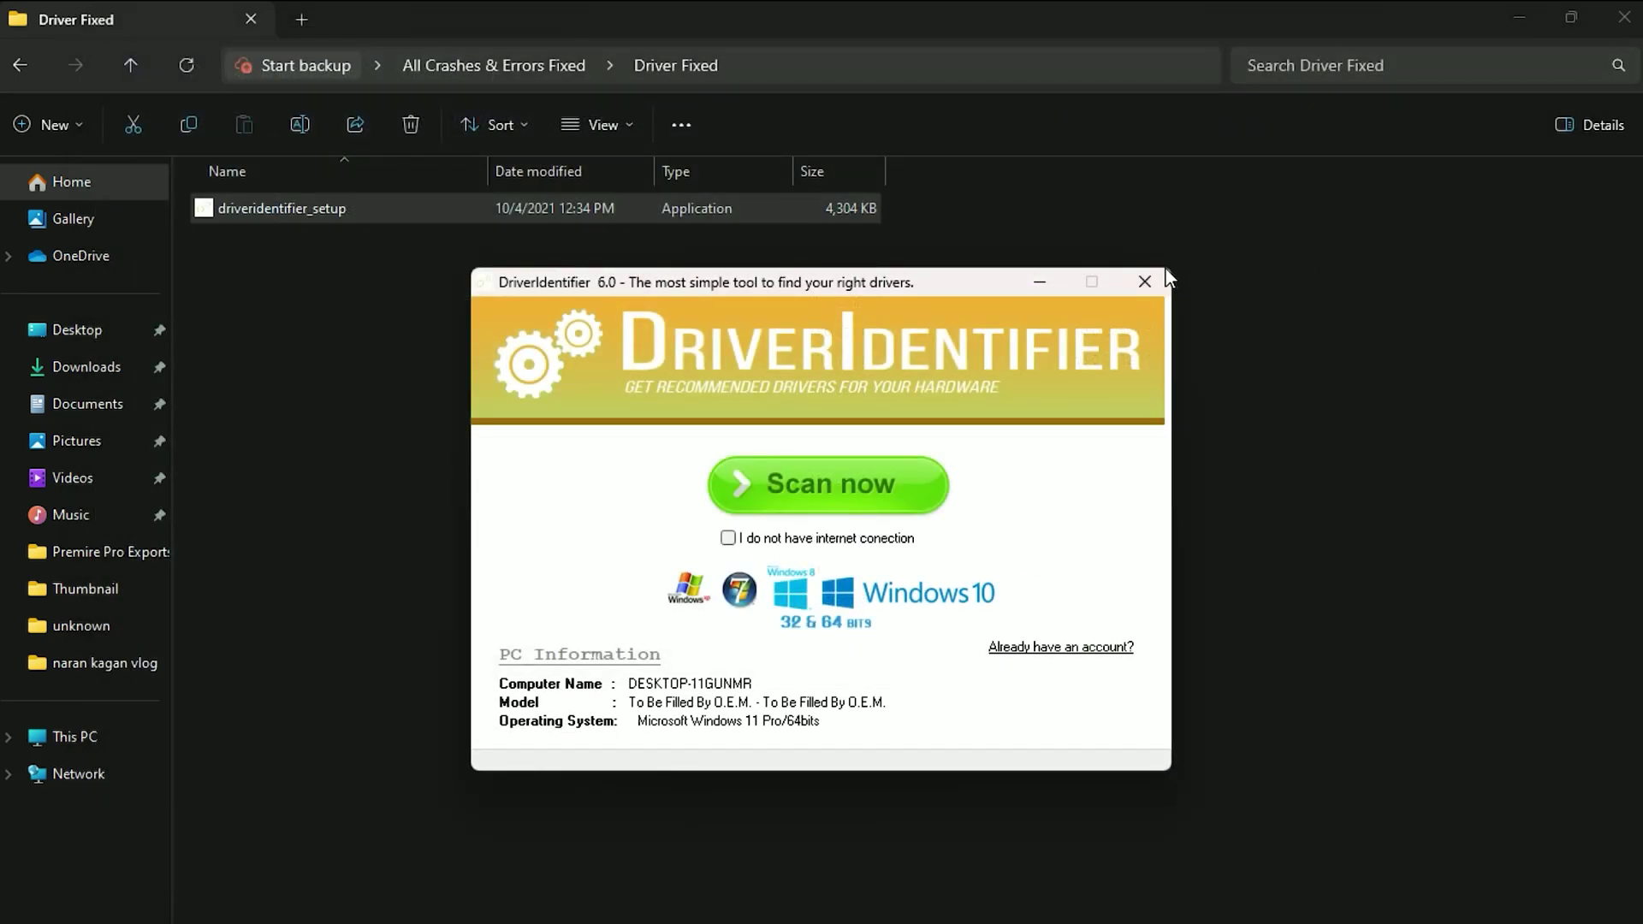
- Close the scan results and open the fix pack's DirectX Errors Fix folder
click(1144, 282)
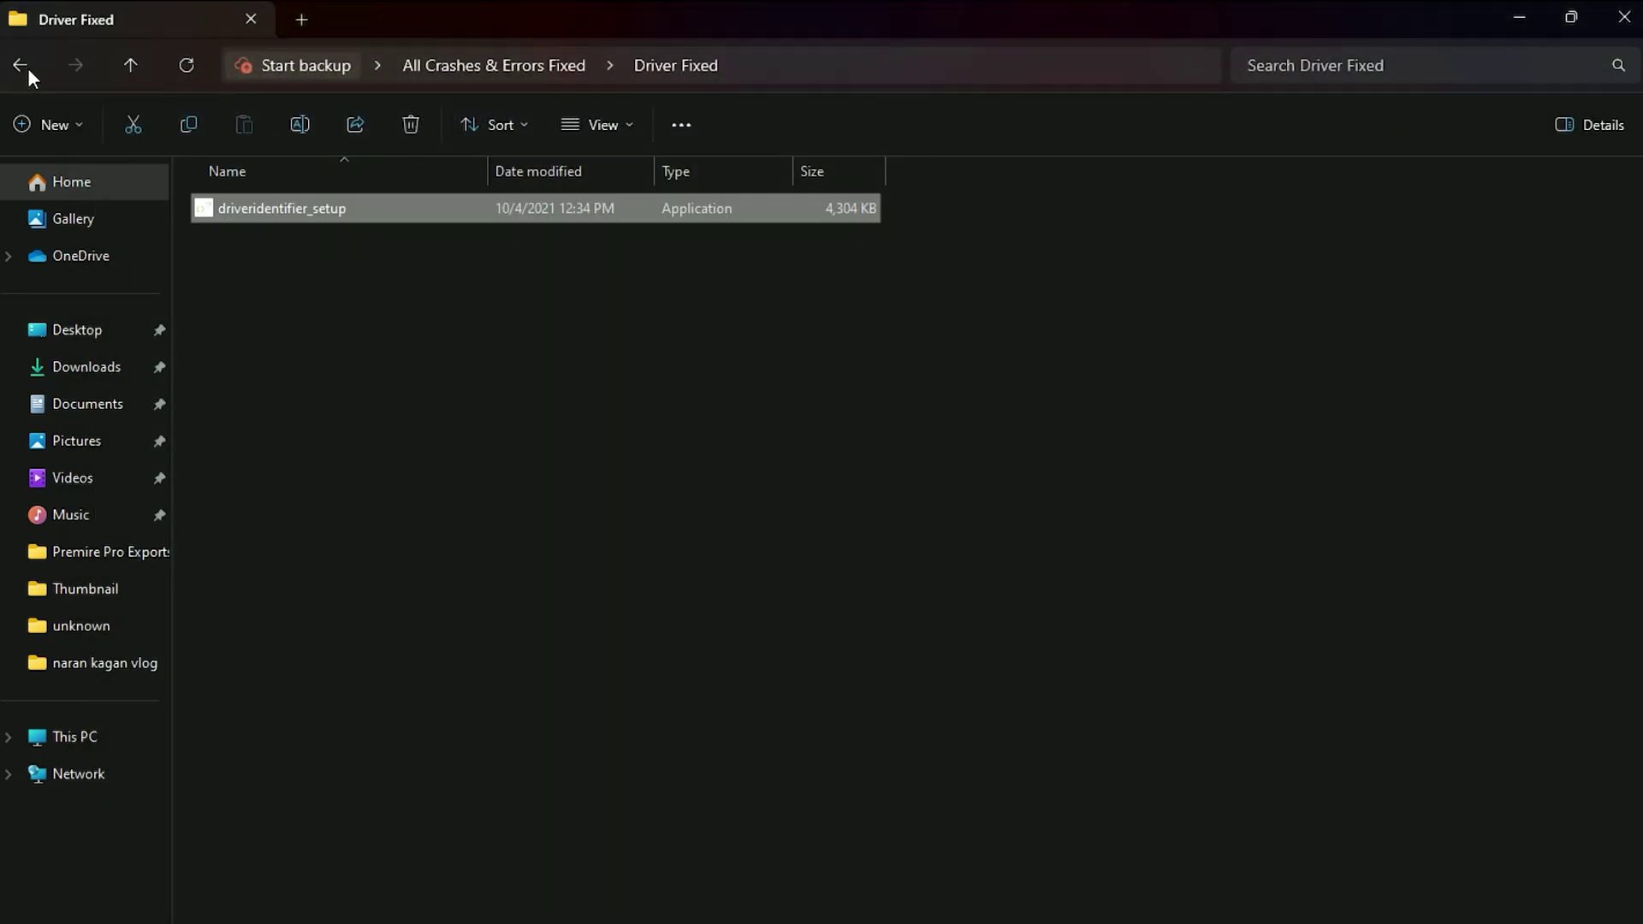
click(20, 65)
double_click(327, 208)
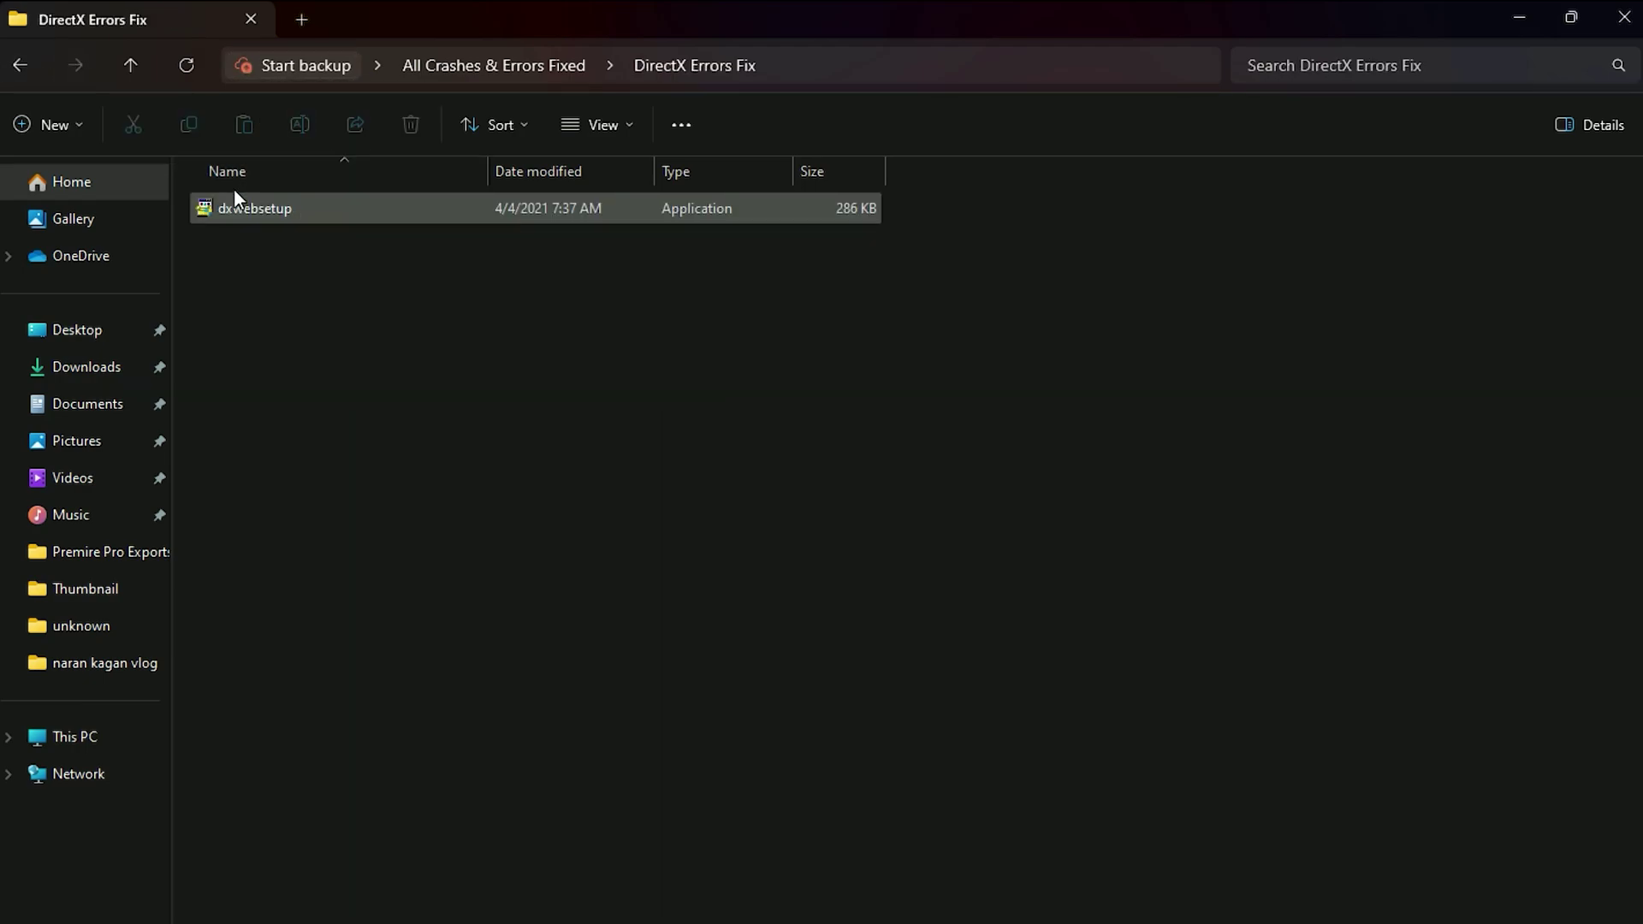
- Install DirectX components with dxwebsetup, accepting the license, then return to the pack folder
double_click(286, 210)
click(694, 704)
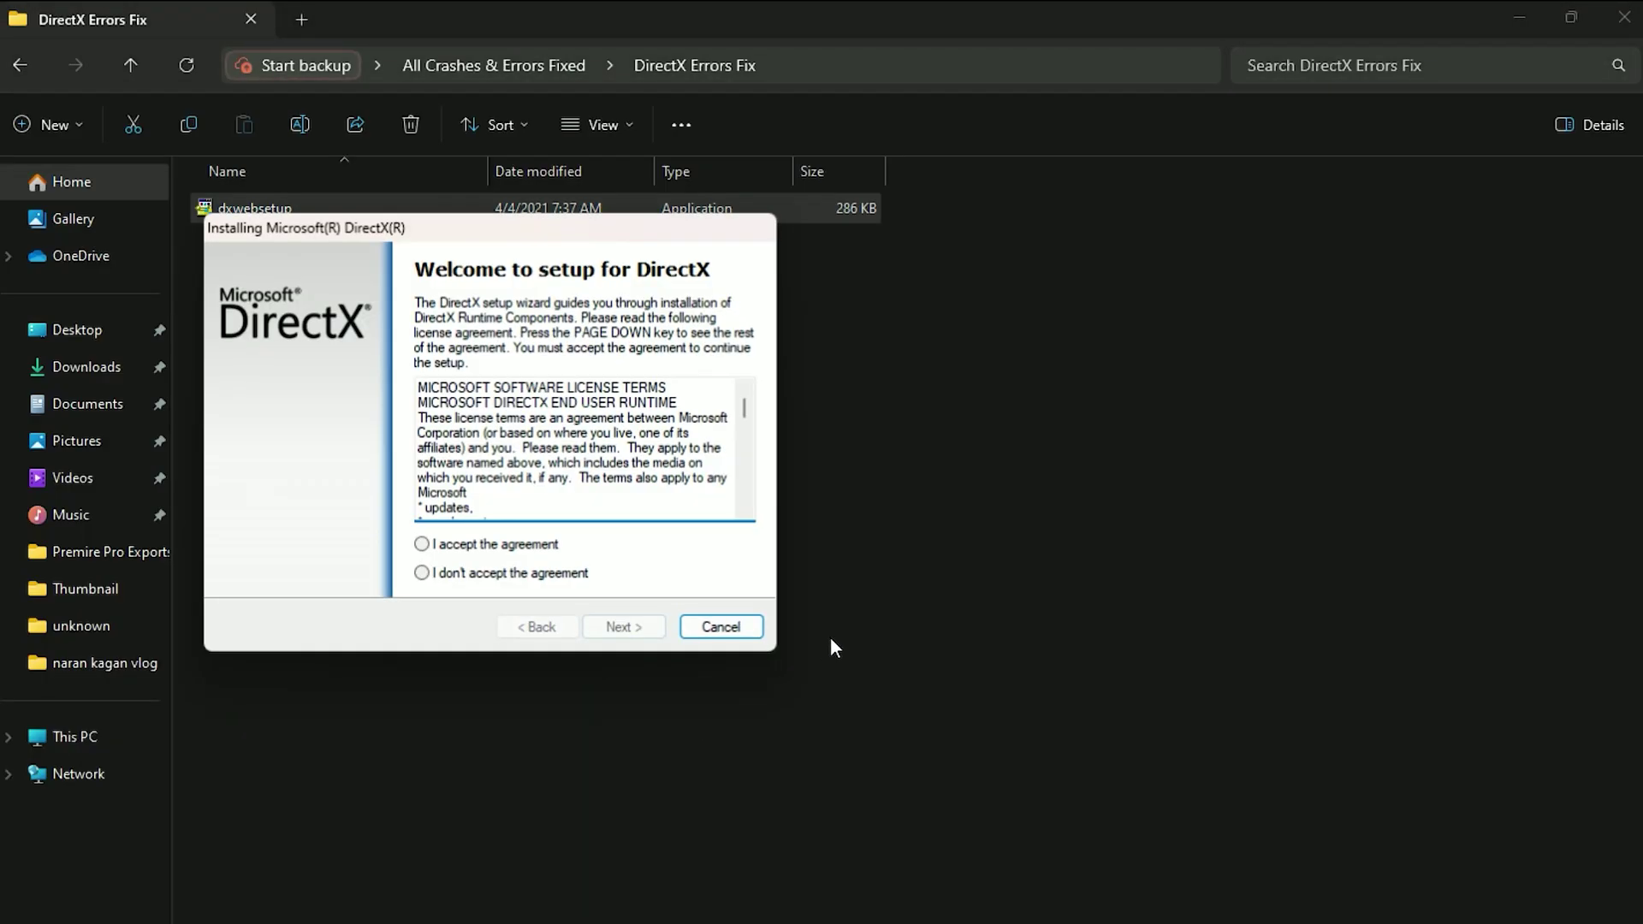
click(627, 628)
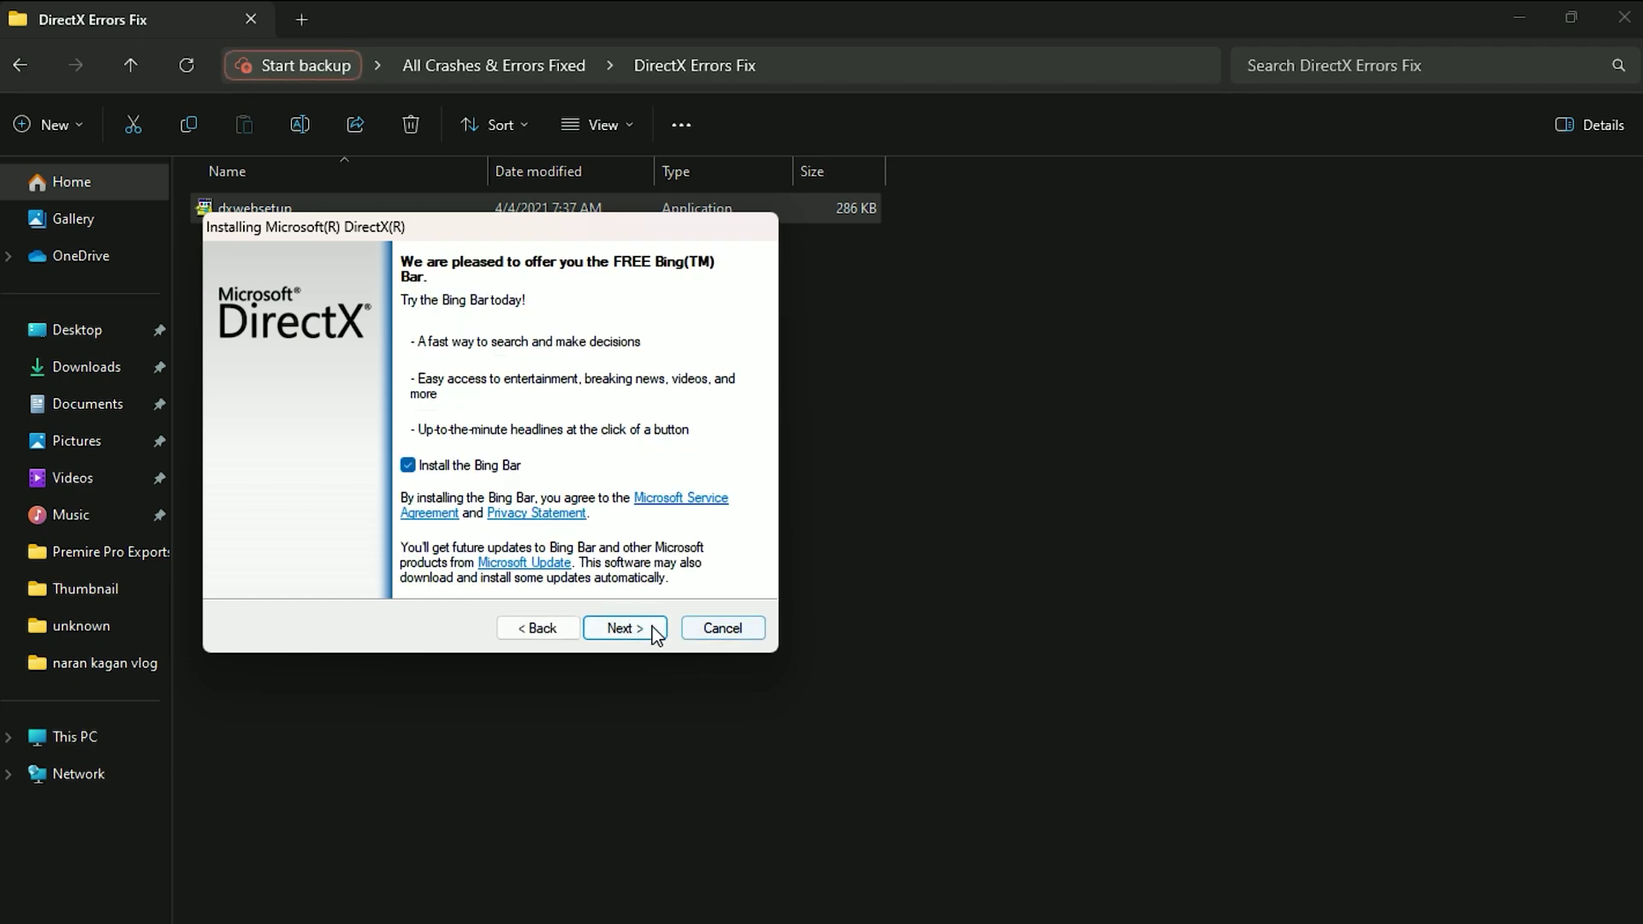
click(623, 630)
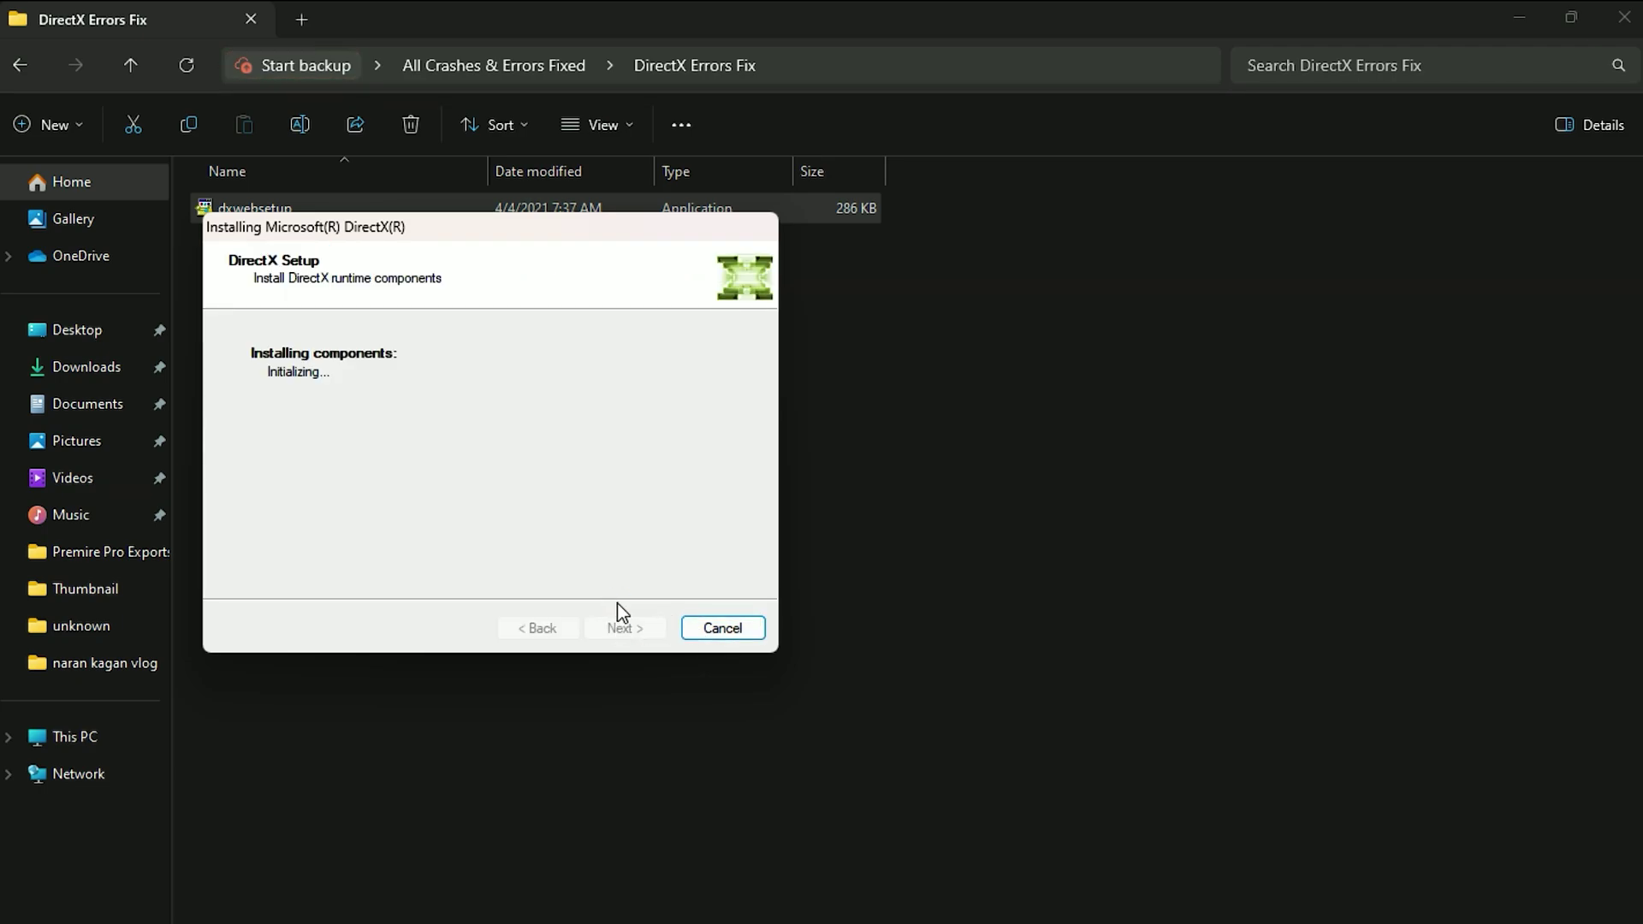
click(624, 625)
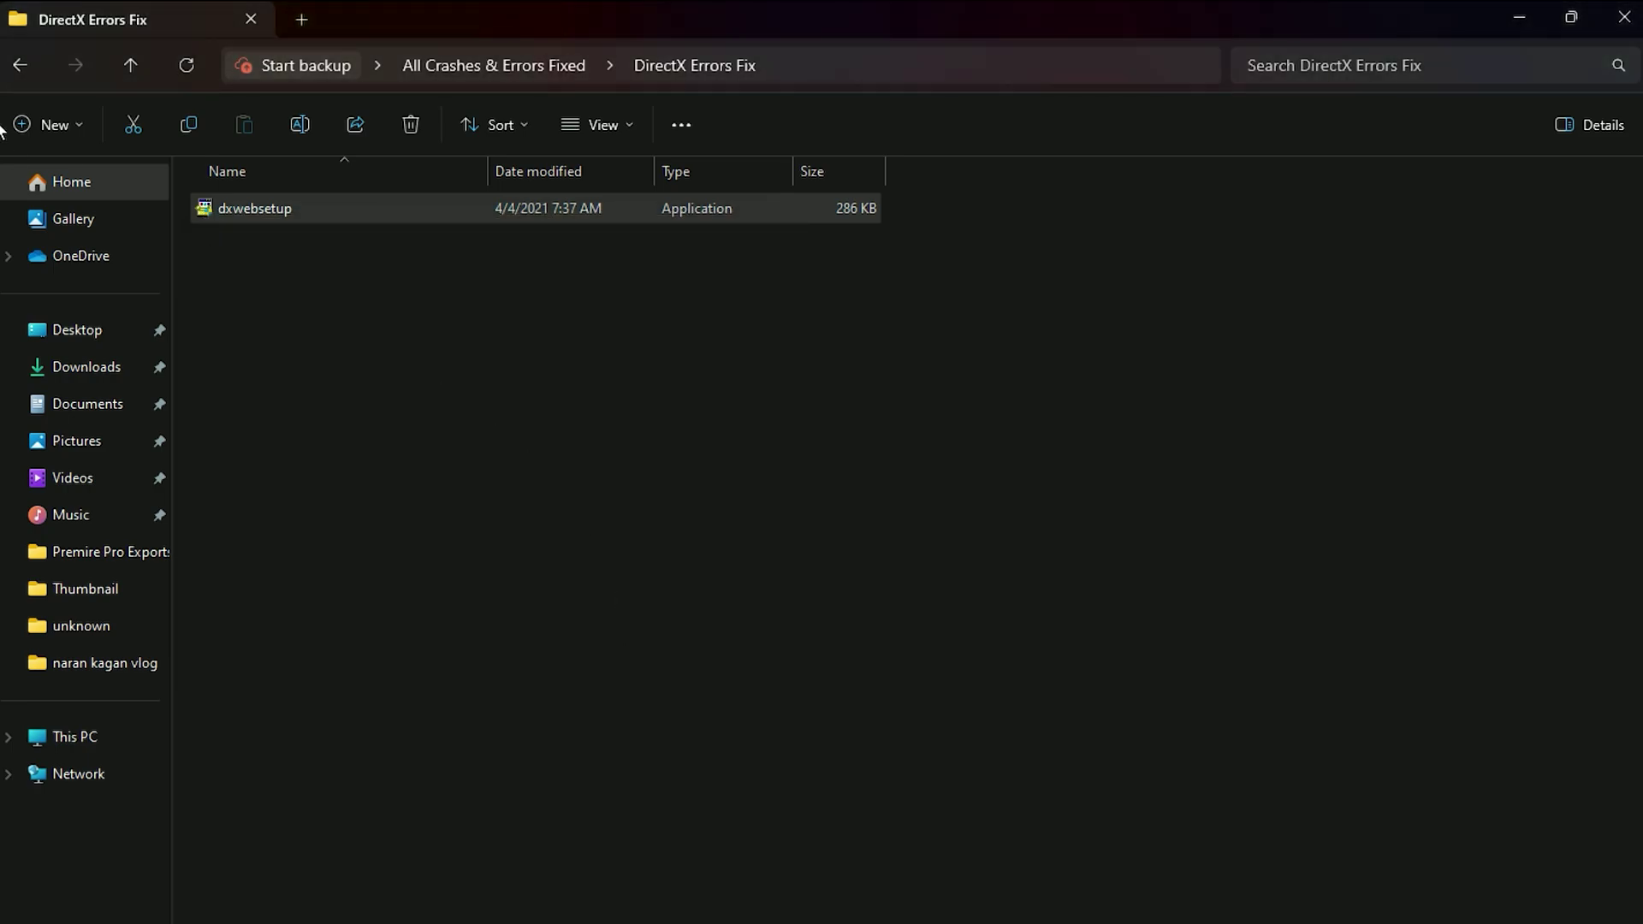
click(19, 65)
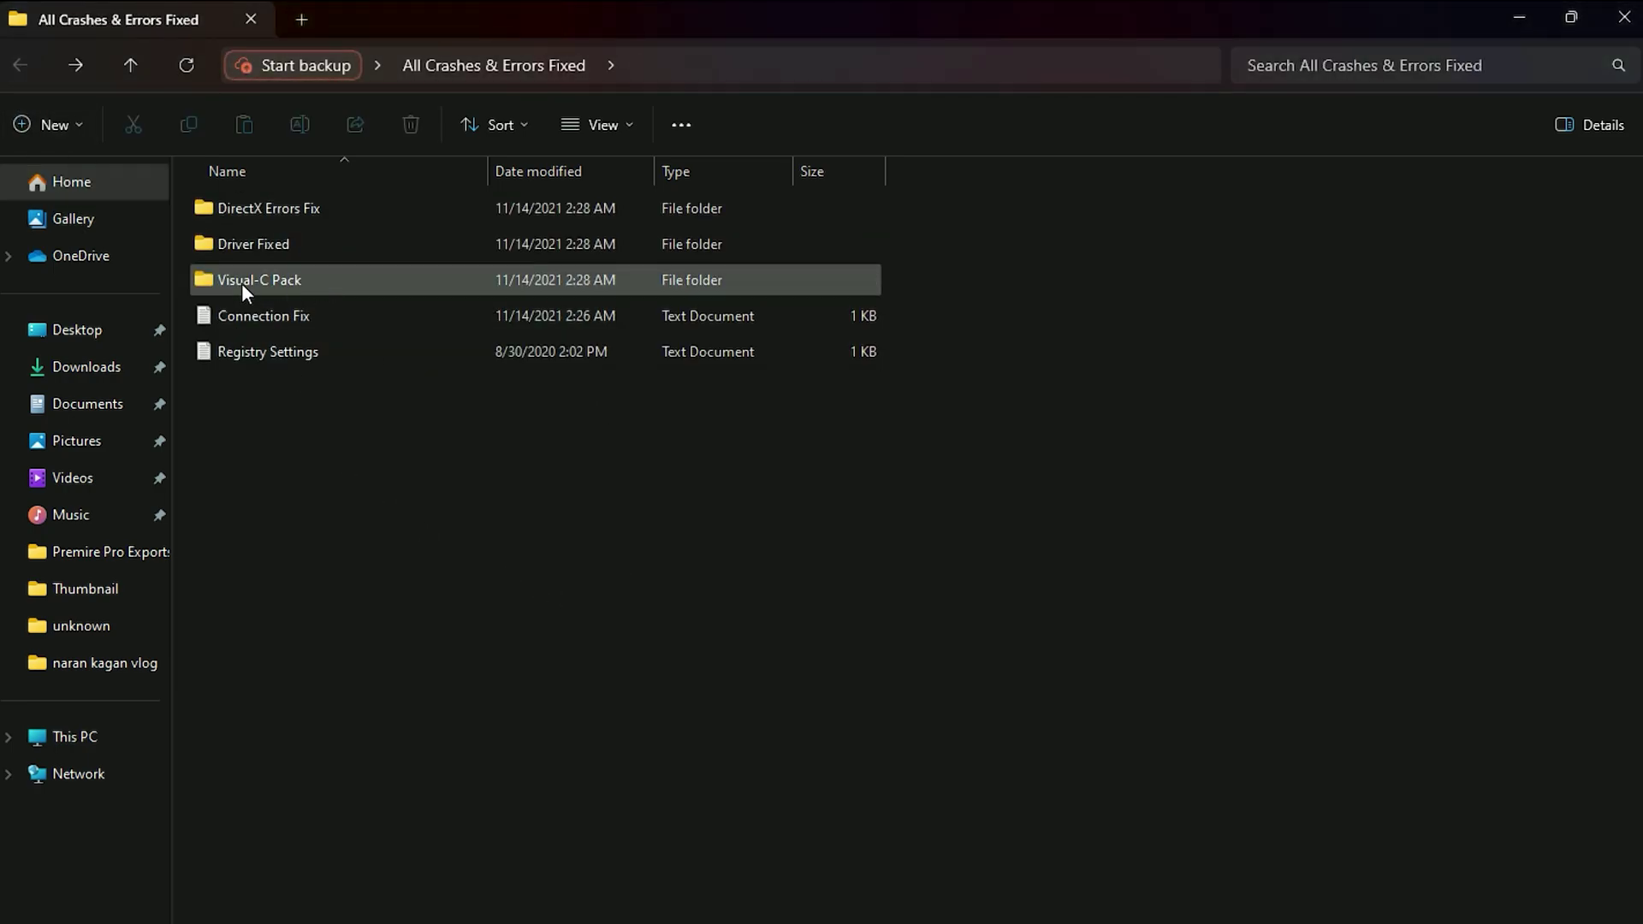
- Run the Visual-C-Runtimes all-in-one installer, approving each 2005–2012 package prompt
double_click(260, 279)
double_click(323, 212)
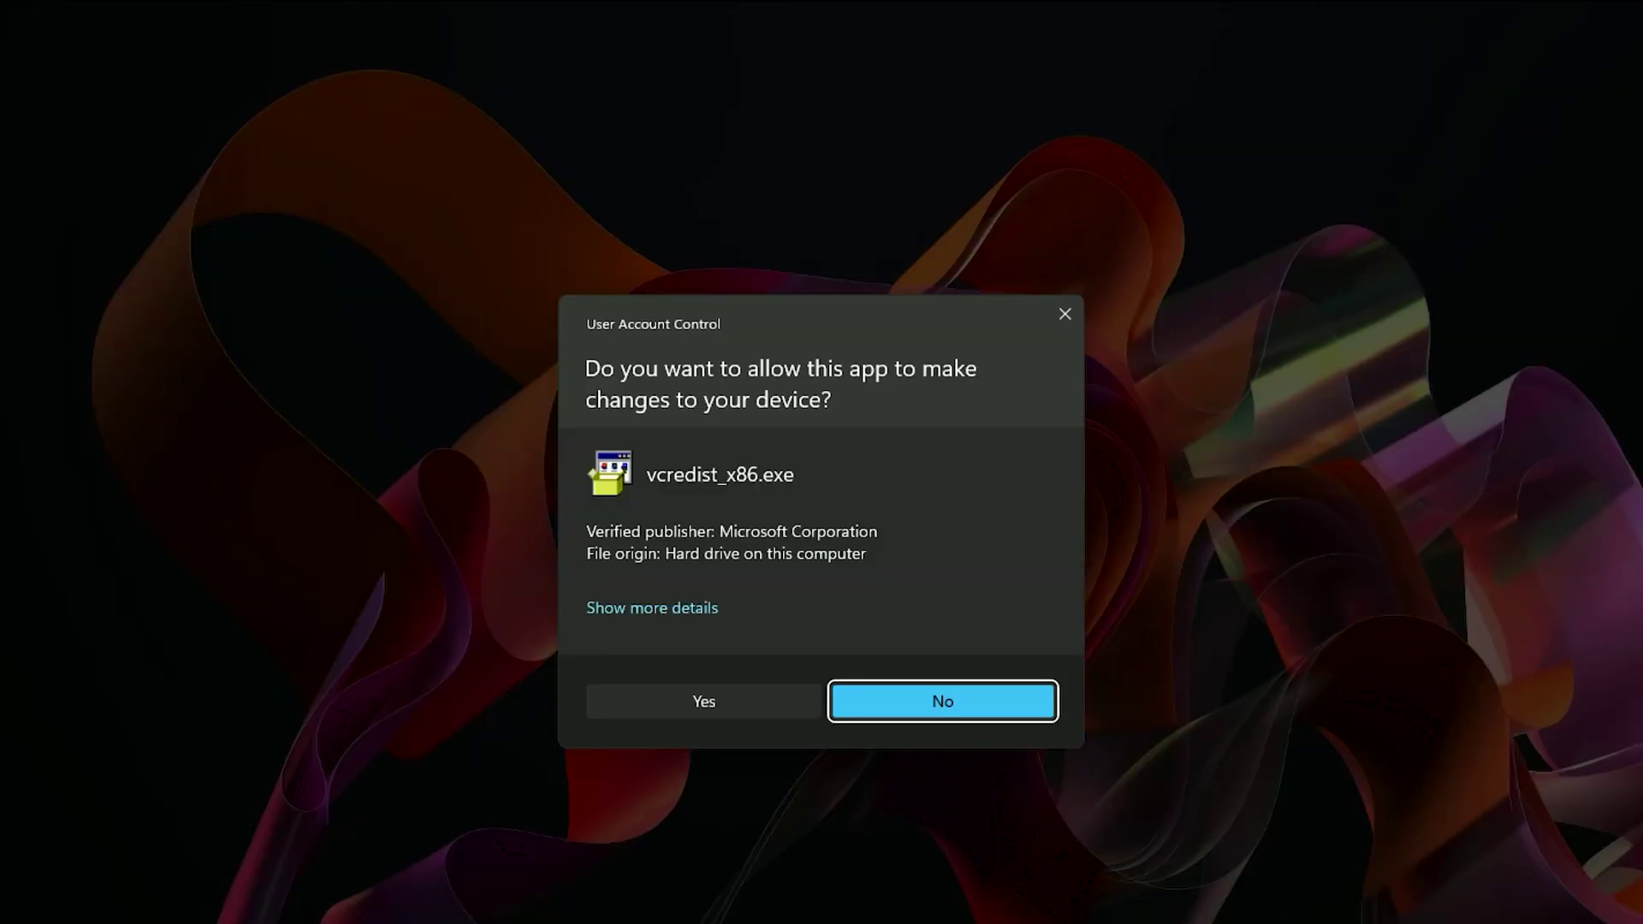
click(735, 702)
click(758, 709)
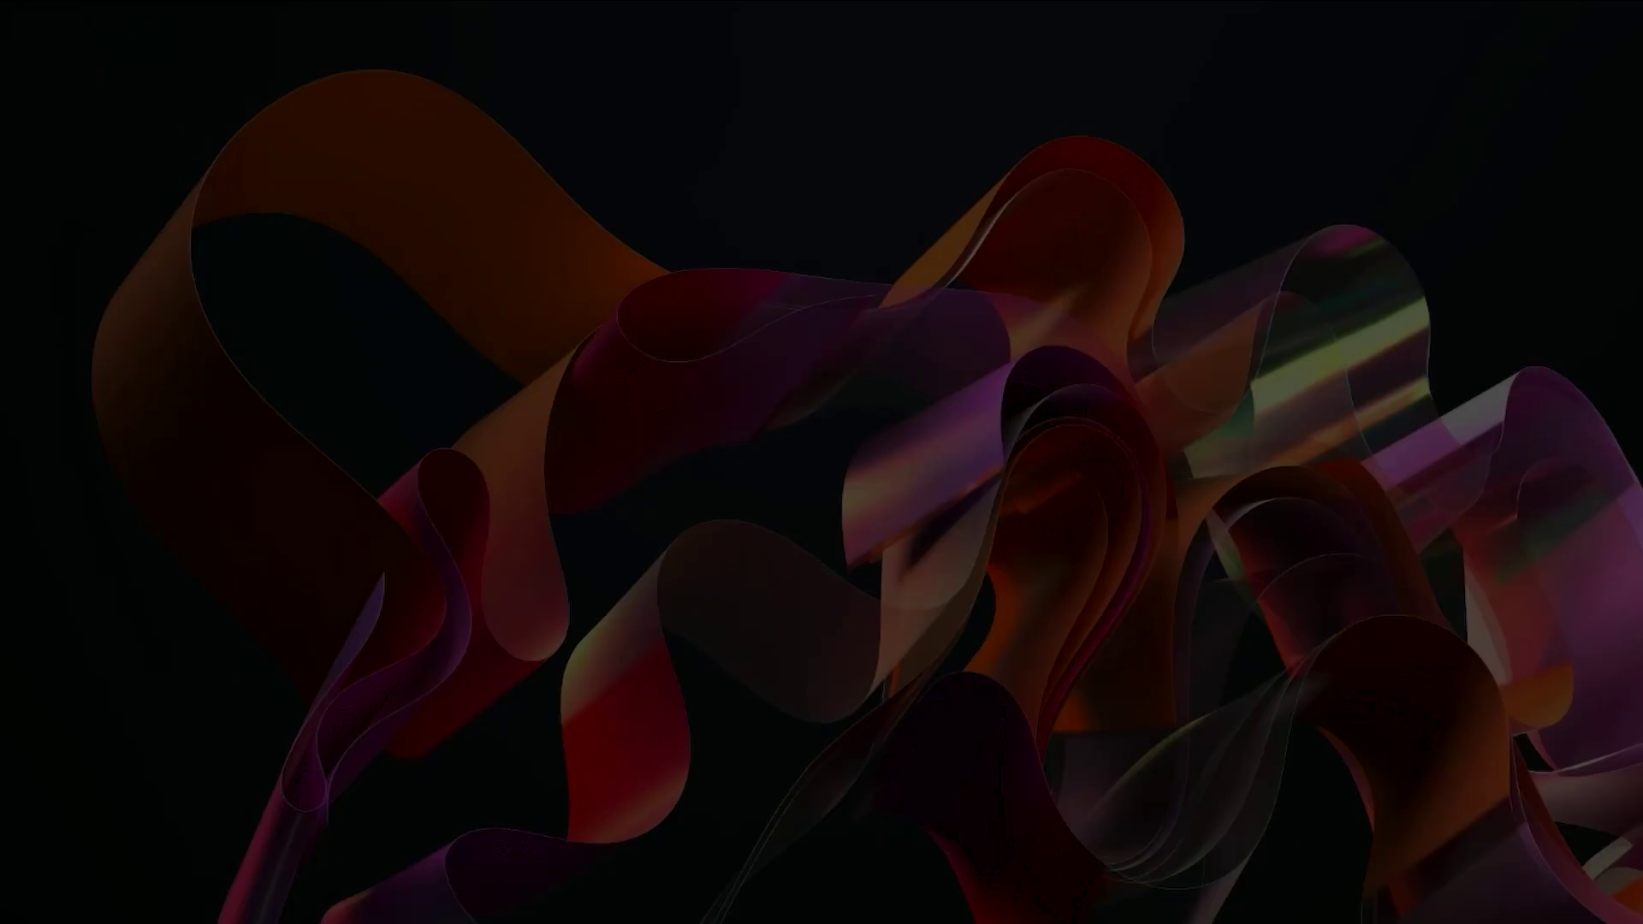
click(758, 705)
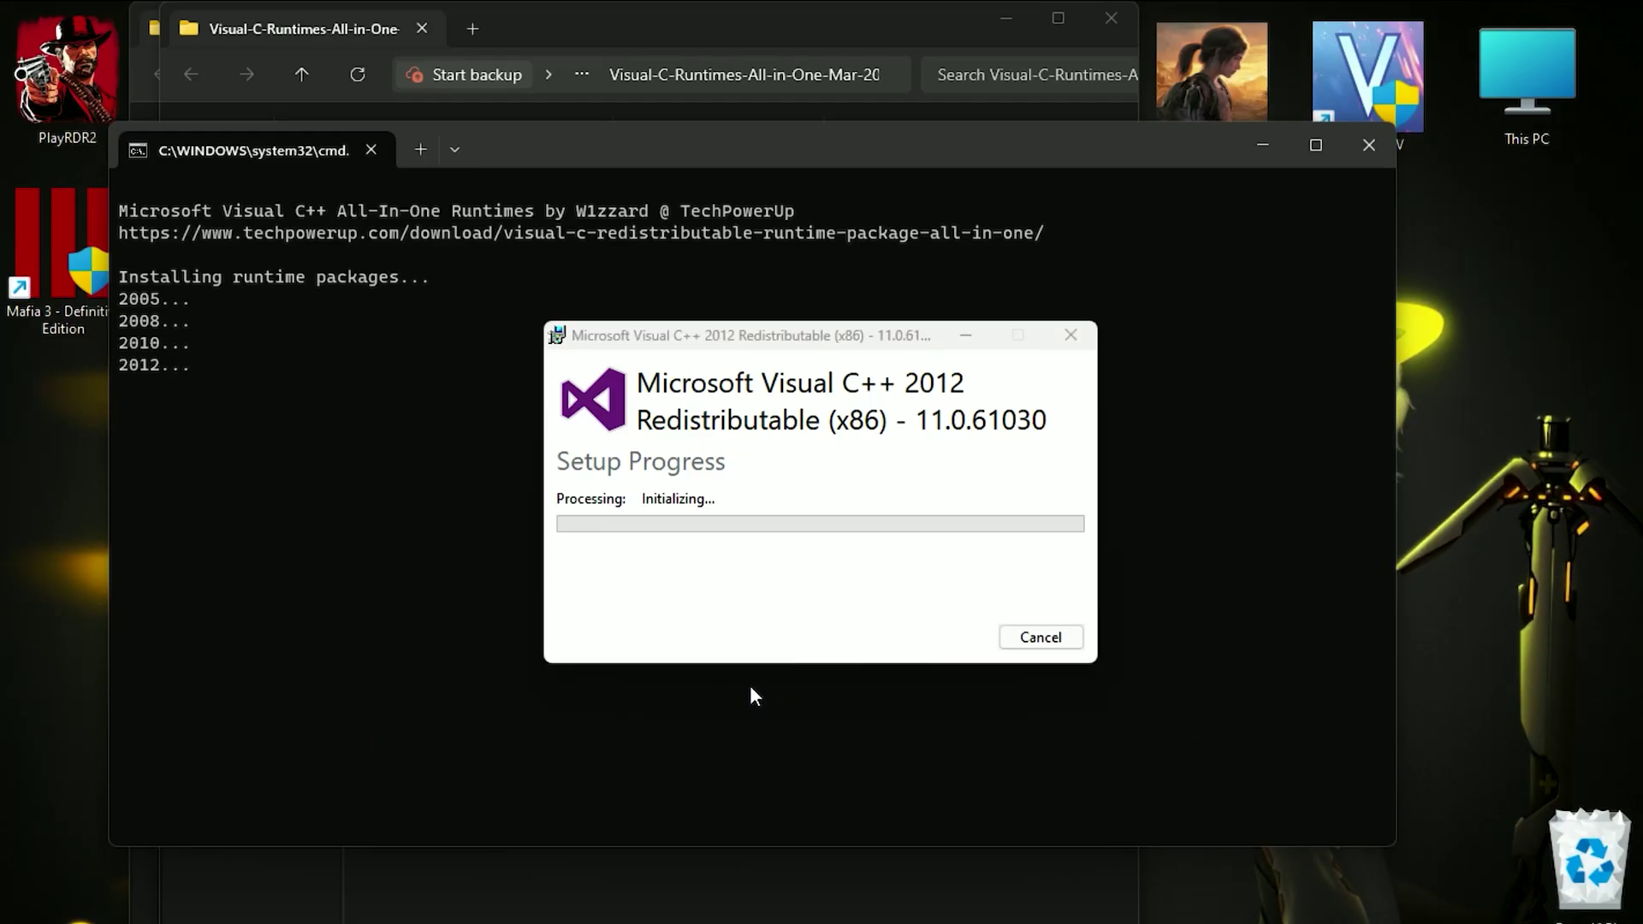